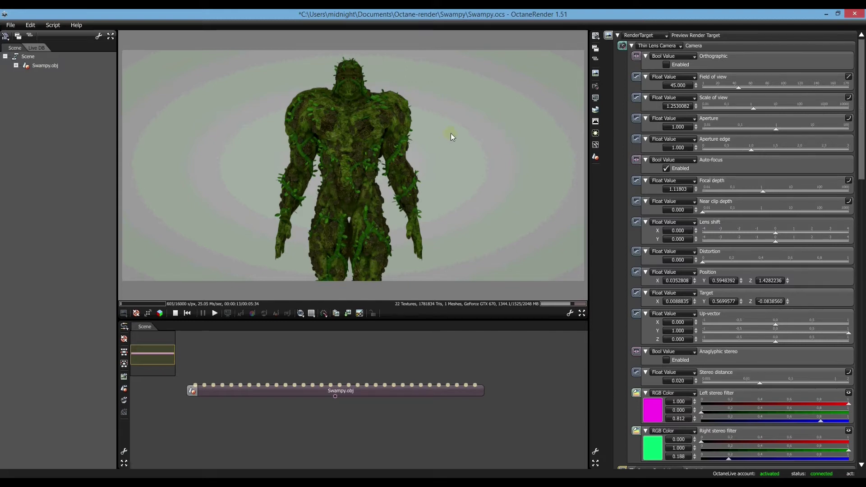
Orbit the camera slightly around the moss creature.
left_click_drag(450, 134, 453, 136)
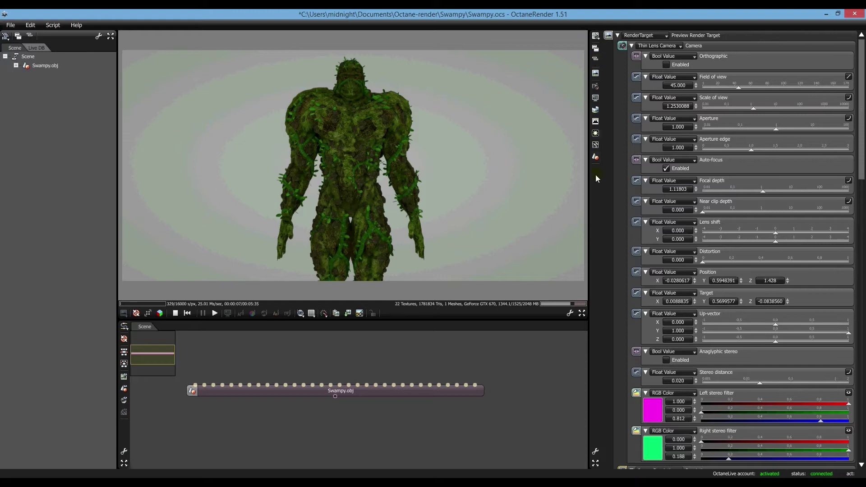
Switch the scene environment from a texture to Daylight.
left_click(595, 111)
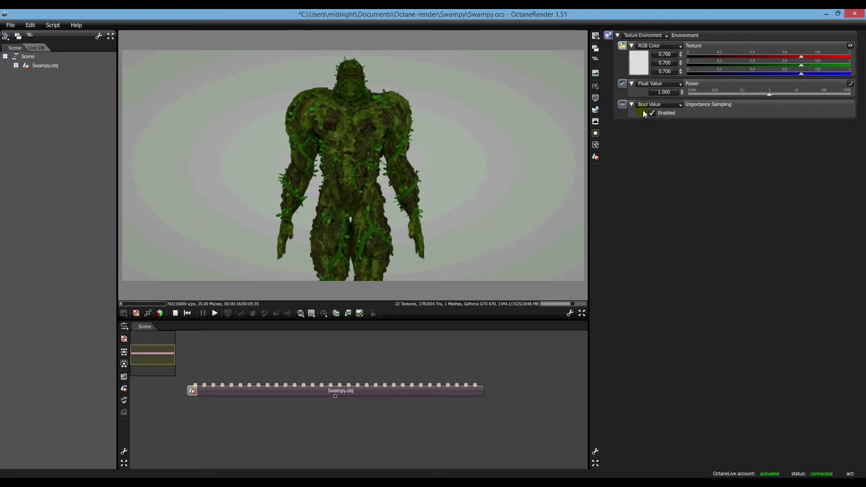
left_click(648, 35)
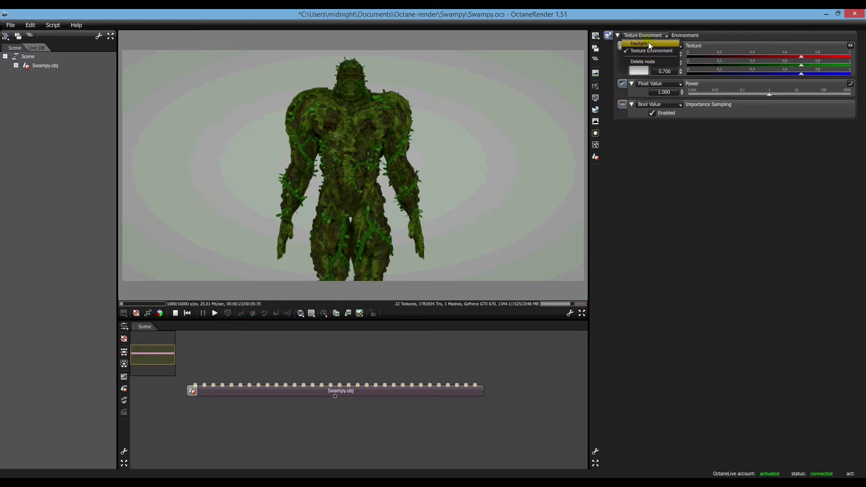
left_click(648, 44)
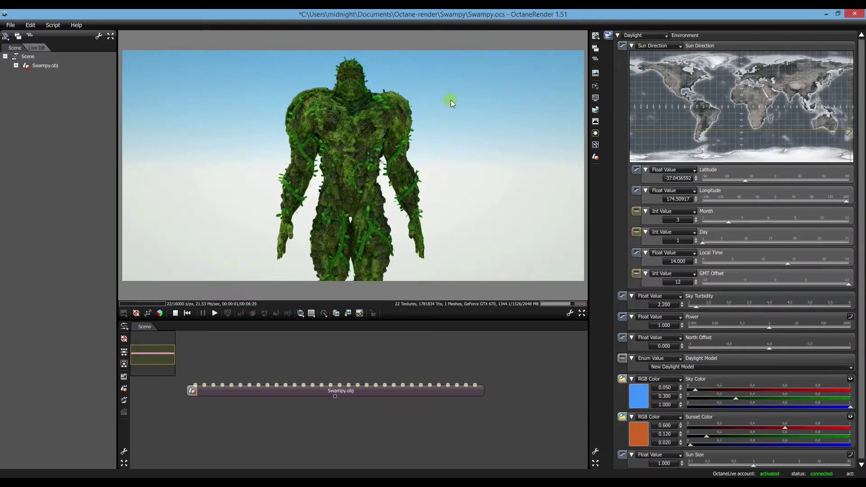
Move the sun to latitude -39.92, longitude 172.76 on the Sun Direction map.
left_click_drag(453, 105, 491, 102)
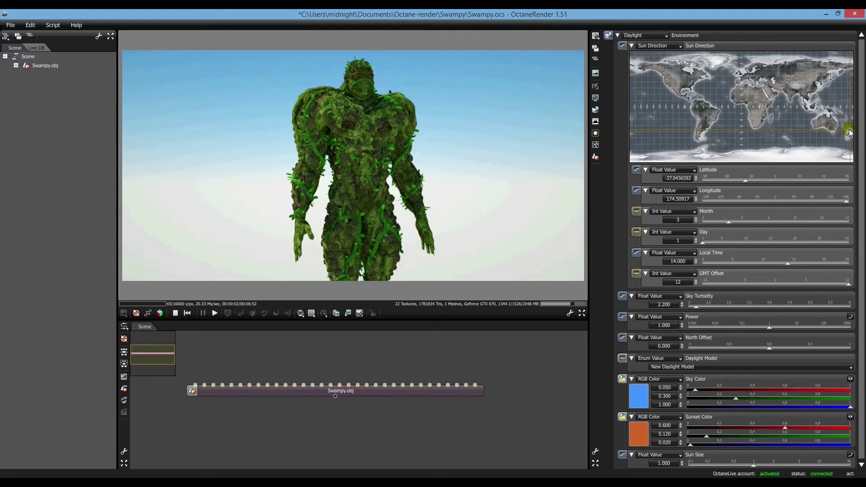
mouse_move(850, 133)
left_mouse_down()
mouse_move(850, 104)
mouse_move(767, 109)
mouse_move(770, 136)
mouse_move(783, 148)
mouse_move(849, 134)
left_mouse_up()
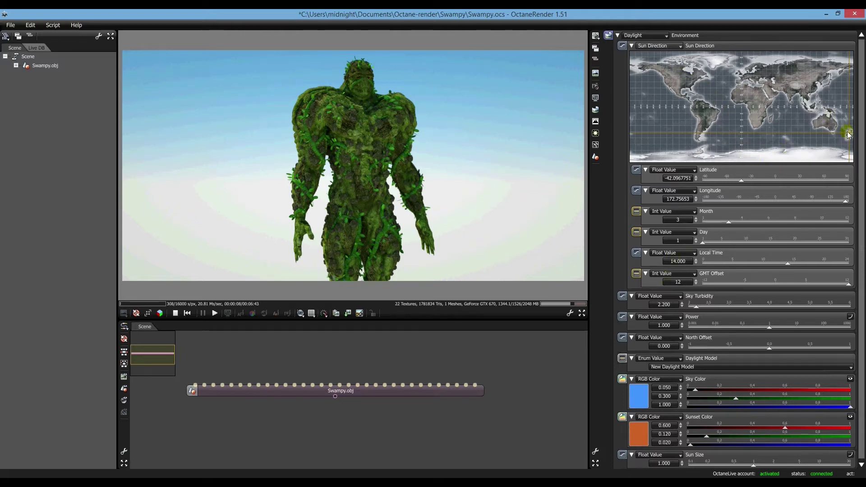
mouse_move(850, 136)
left_mouse_down()
mouse_move(847, 118)
mouse_move(829, 114)
mouse_move(850, 135)
left_mouse_up()
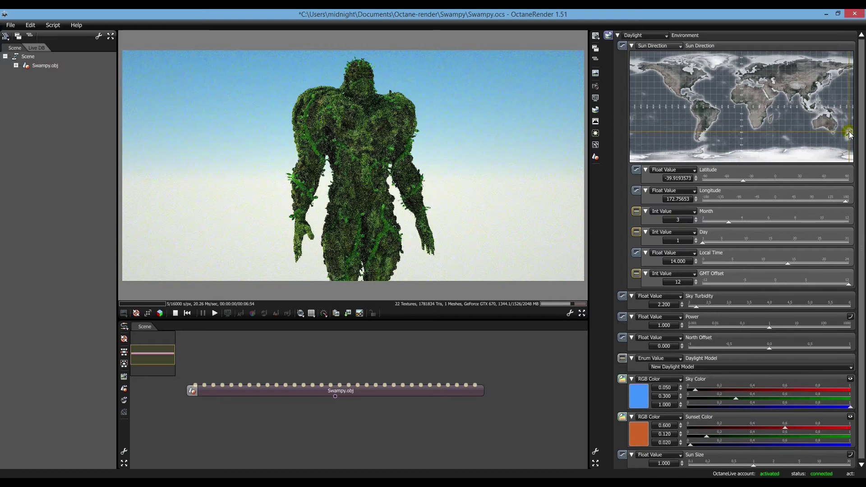
Use a Texture environment with an RGB Image loaded from DrywallDoorway-SkyDome.exr.
left_click(654, 35)
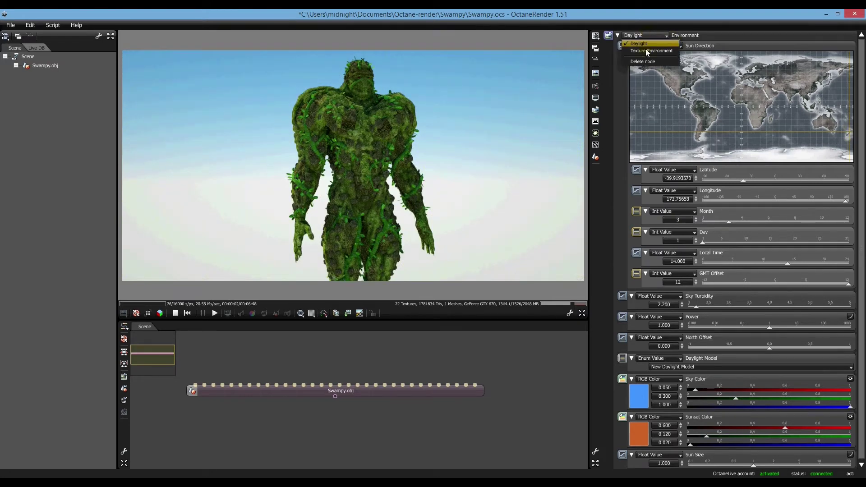
left_click(645, 51)
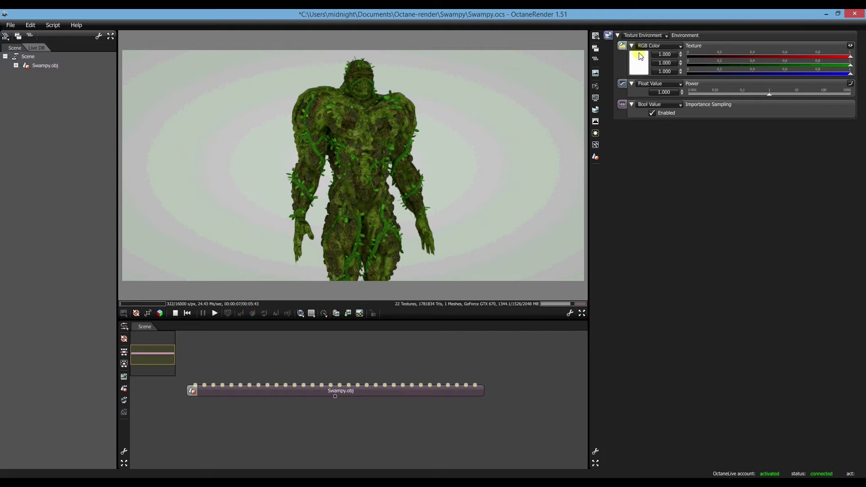
left_click(663, 46)
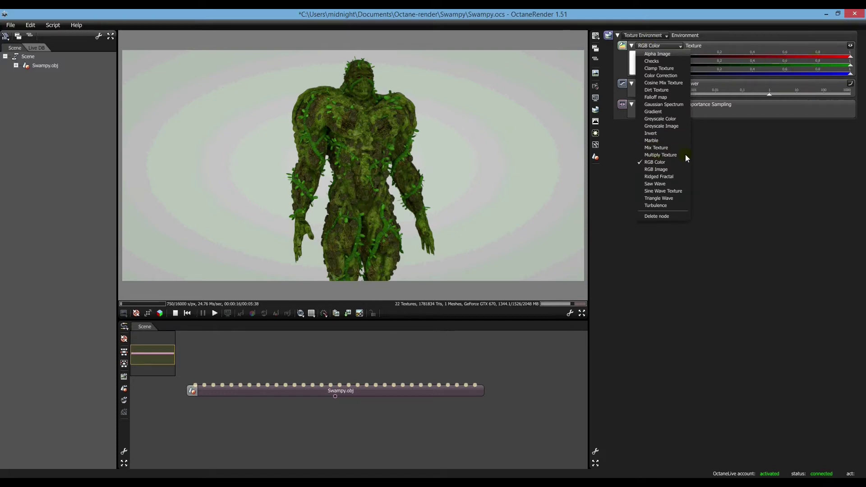
left_click(656, 170)
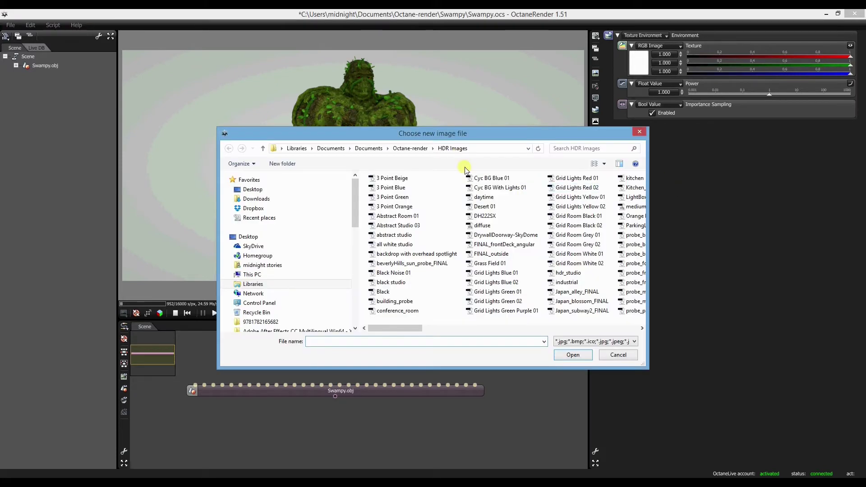
left_click(495, 236)
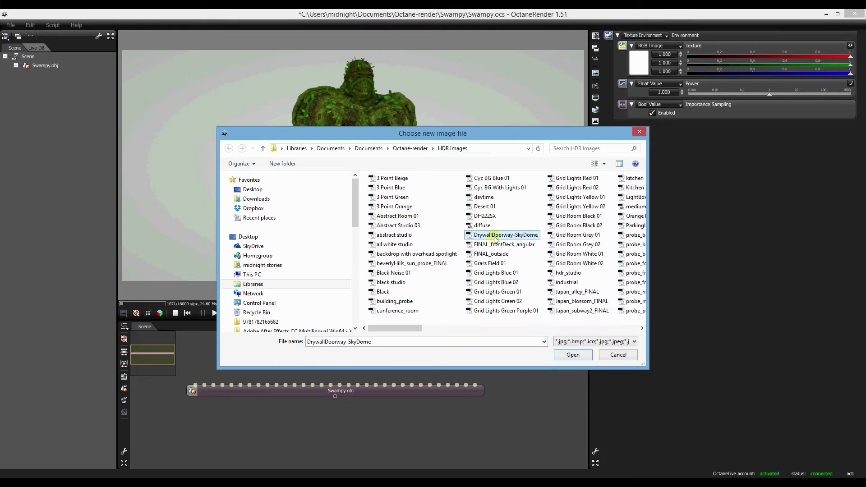
double_click(494, 237)
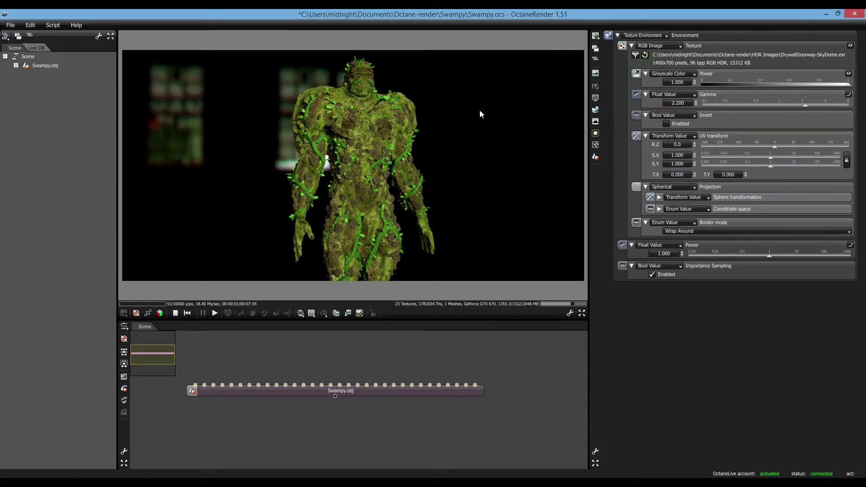
Replace the environment image with daytime.exr from the HDR Images folder.
mouse_move(513, 107)
left_mouse_down()
mouse_move(500, 132)
mouse_move(329, 107)
mouse_move(205, 104)
mouse_move(382, 92)
mouse_move(513, 111)
mouse_move(491, 93)
mouse_move(514, 99)
left_mouse_up()
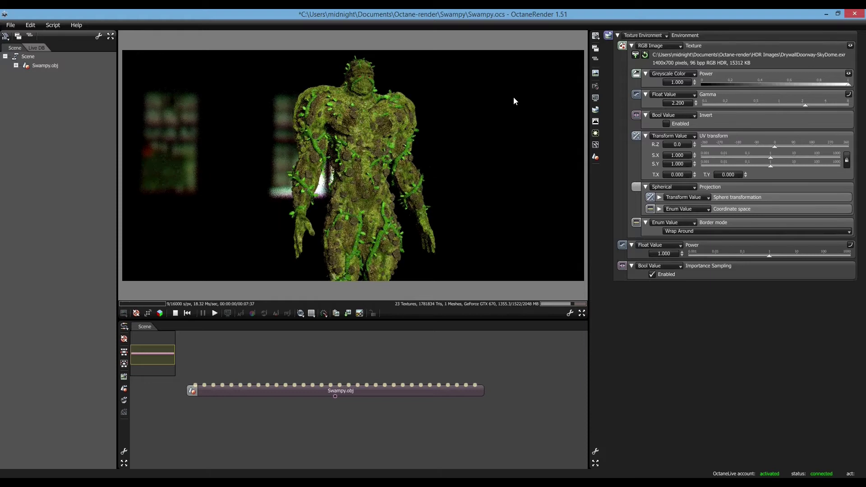
left_click(636, 56)
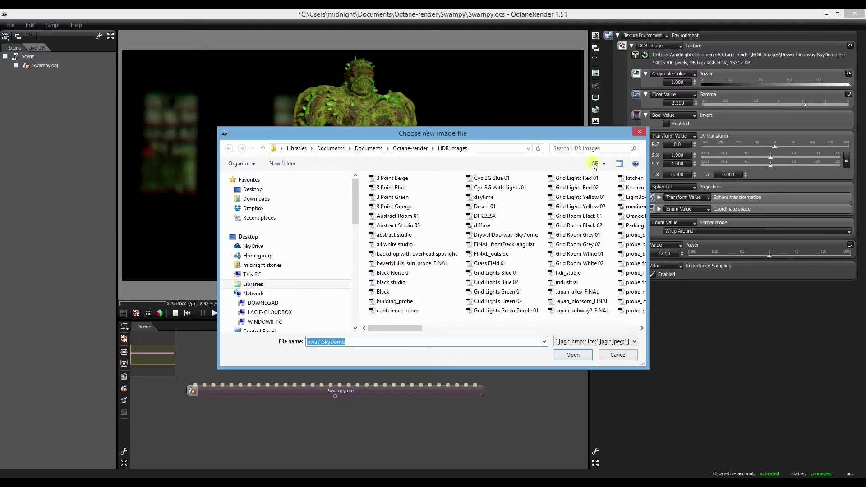
double_click(482, 197)
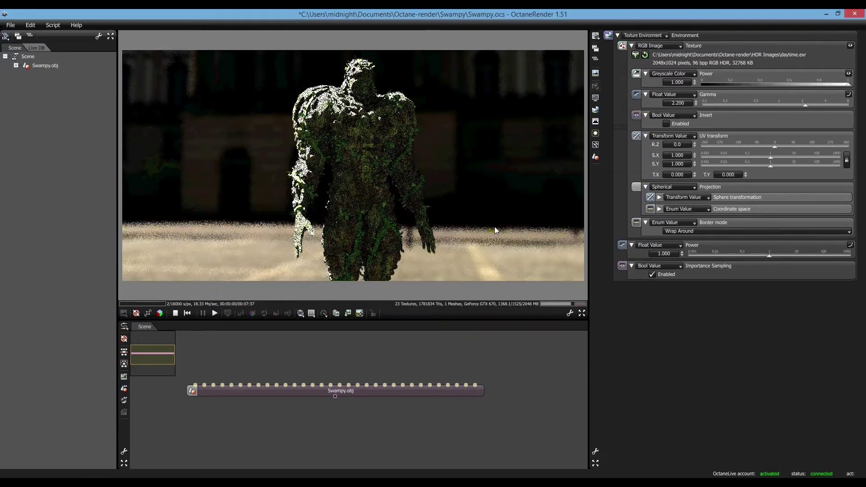
mouse_move(518, 145)
left_mouse_down()
mouse_move(489, 127)
mouse_move(350, 162)
mouse_move(427, 135)
mouse_move(513, 160)
mouse_move(530, 156)
mouse_move(503, 149)
left_mouse_up()
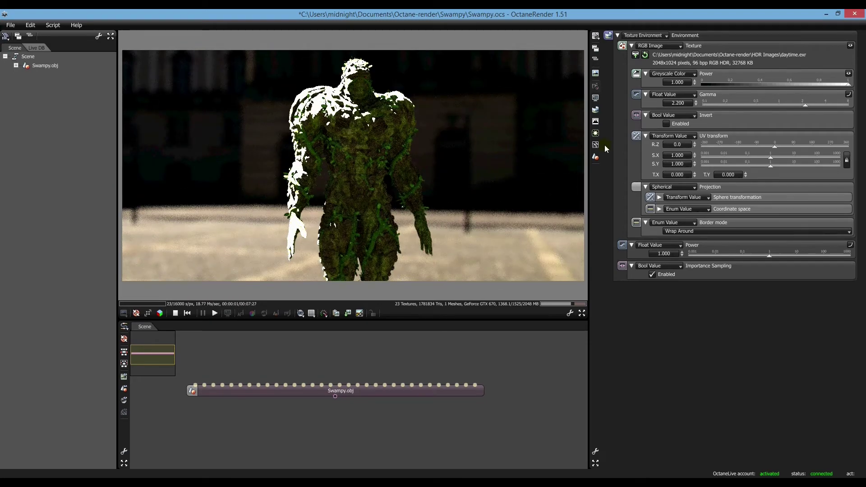
Switch back to Daylight with the sun at latitude 18.15, longitude 144.51.
left_click(643, 36)
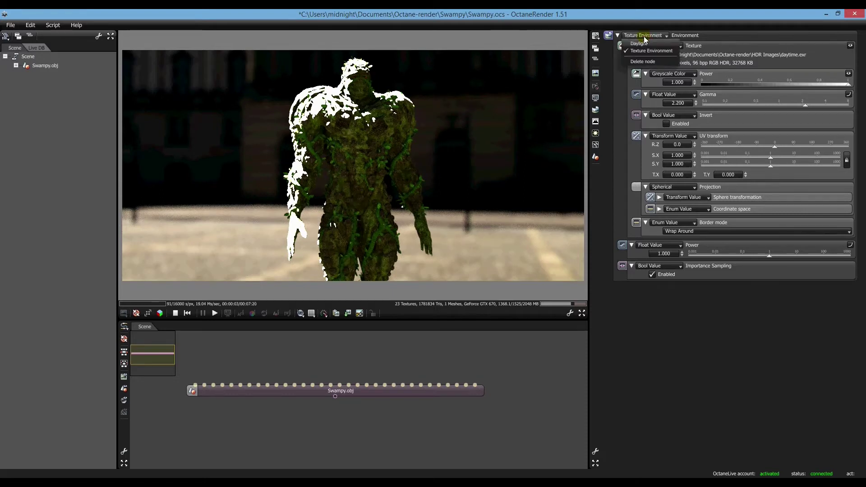
left_click(645, 45)
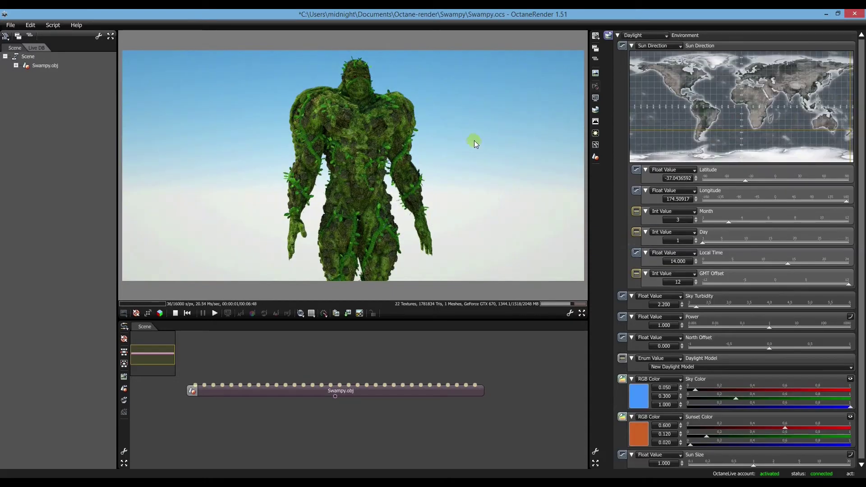
left_click_drag(518, 150, 496, 153)
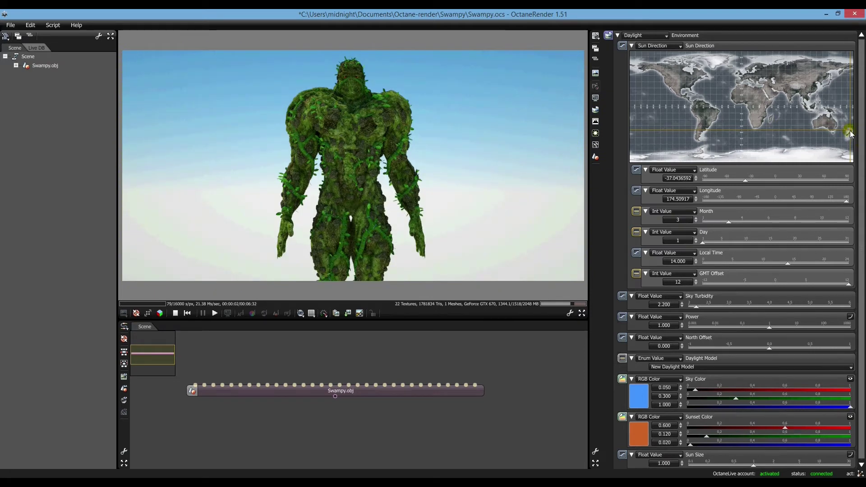
left_click_drag(853, 131, 831, 96)
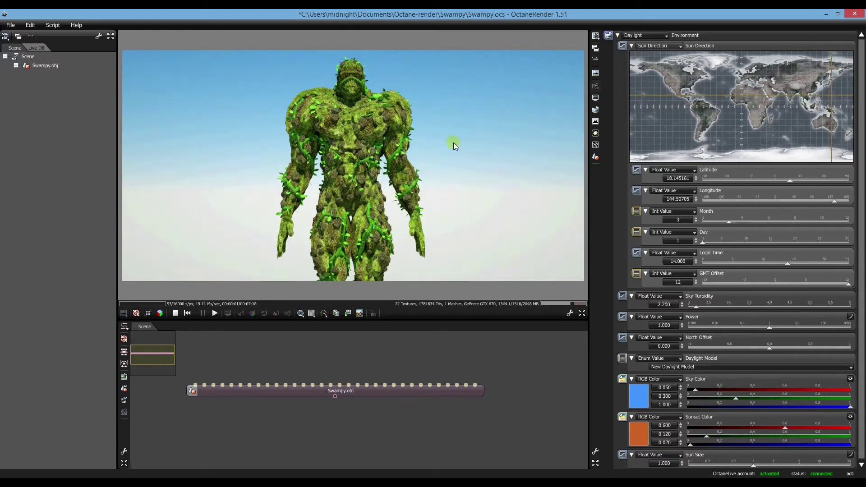
left_click_drag(460, 138, 496, 146)
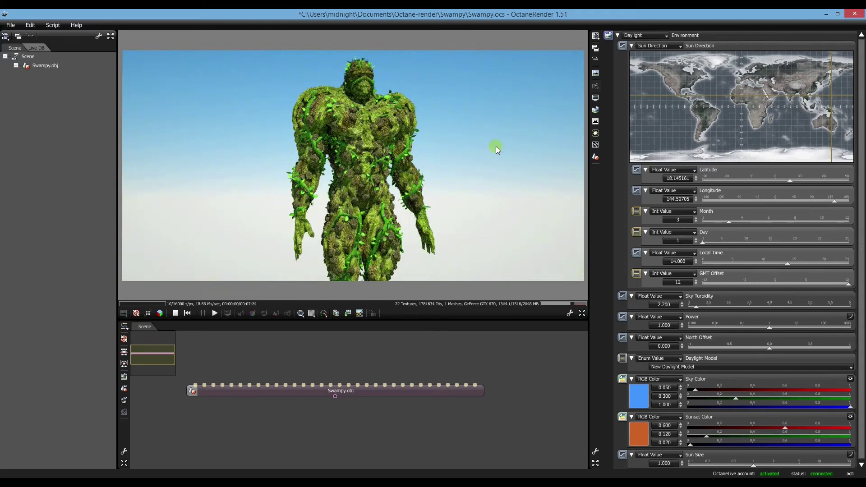
Choose the Digital Film 1920 x 1080 (HDCAM SR) image resolution preset.
left_click(595, 99)
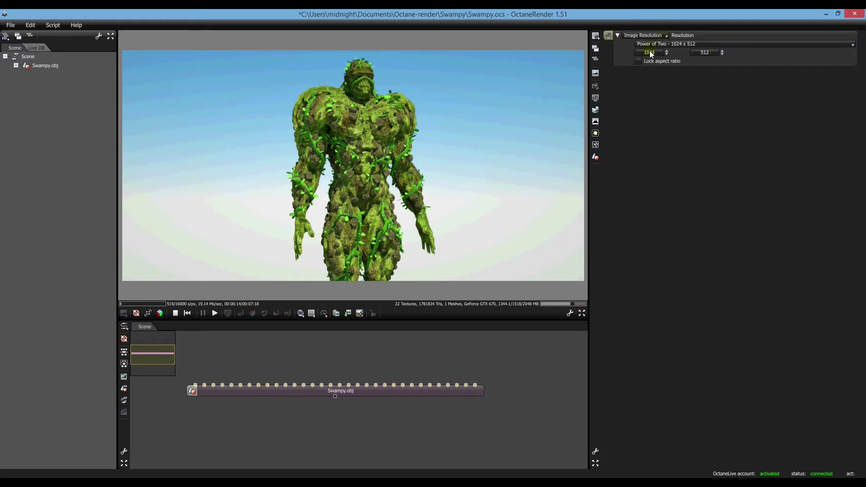
double_click(654, 52)
left_click(757, 43)
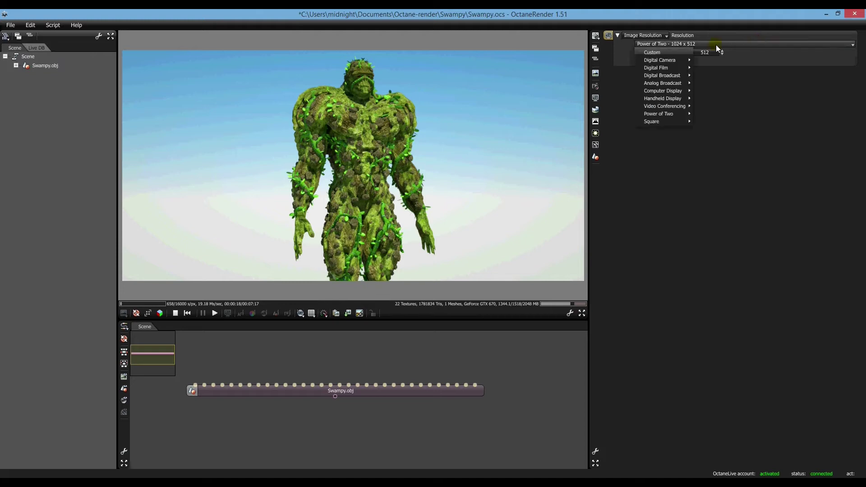
mouse_move(669, 61)
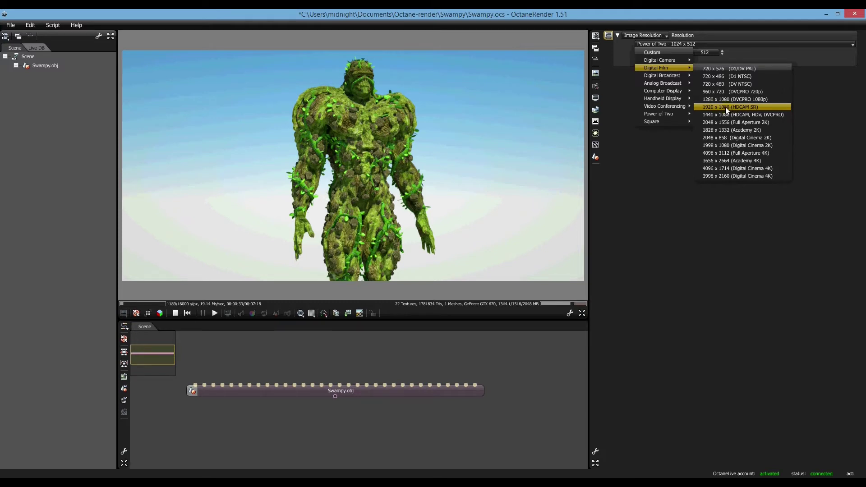
left_click(725, 107)
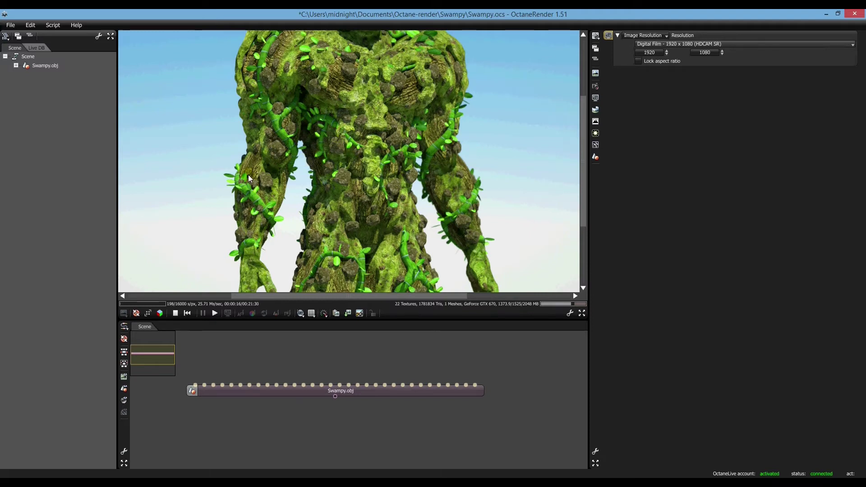
Zoom, orbit and recenter the render view on the creature.
left_click(224, 190)
scroll(207, 174, "down", 6)
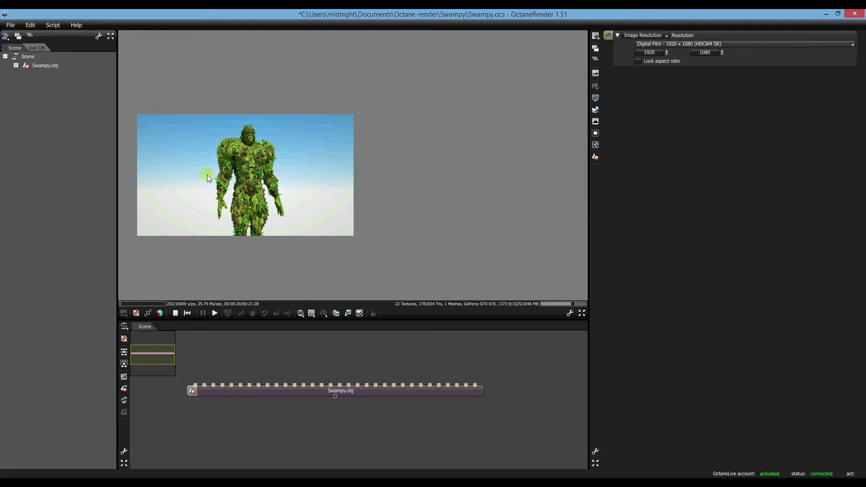
scroll(207, 174, "up", 1)
scroll(207, 174, "down", 2)
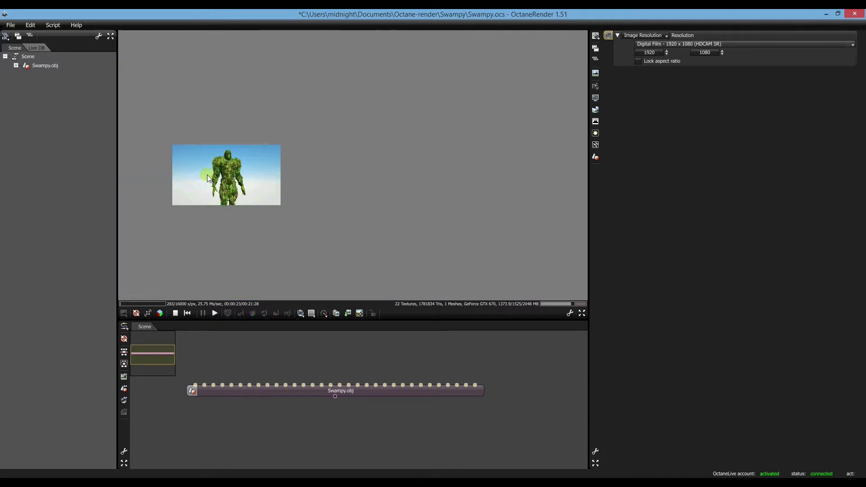
scroll(207, 176, "up", 1)
mouse_move(218, 64)
left_mouse_down()
mouse_move(228, 64)
mouse_move(214, 61)
mouse_move(195, 109)
left_mouse_up()
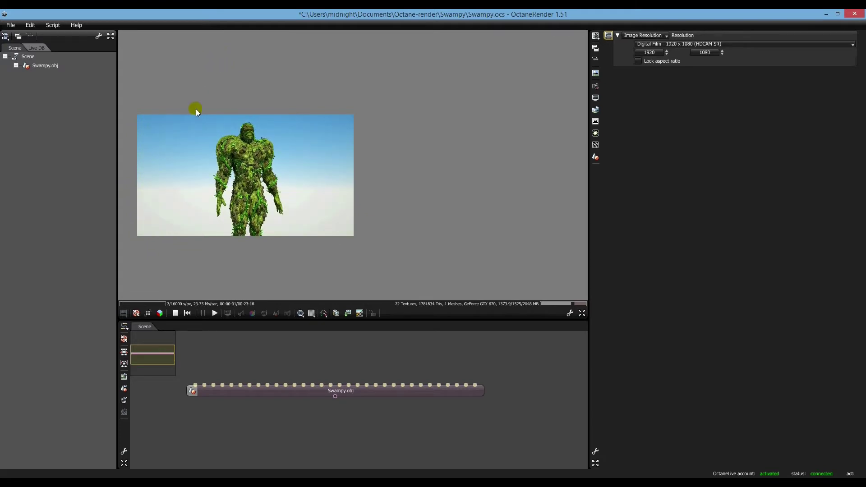
left_click(136, 314)
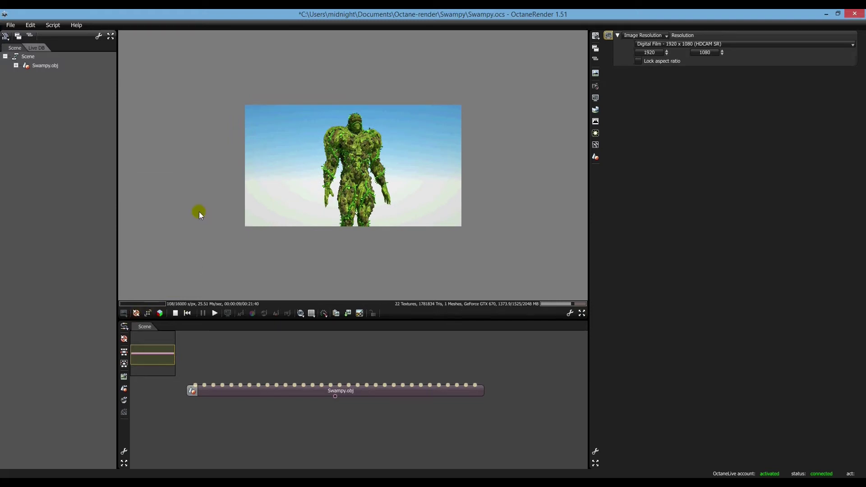
scroll(199, 212, "up", 3)
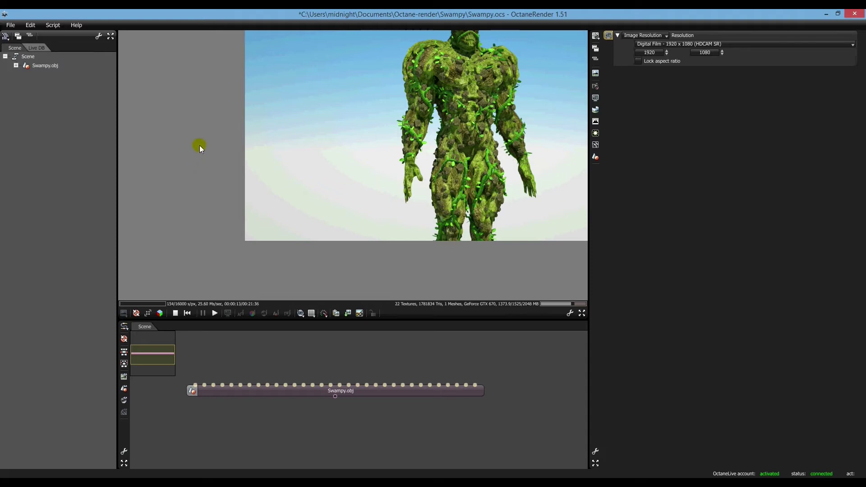
left_click_drag(197, 150, 198, 138)
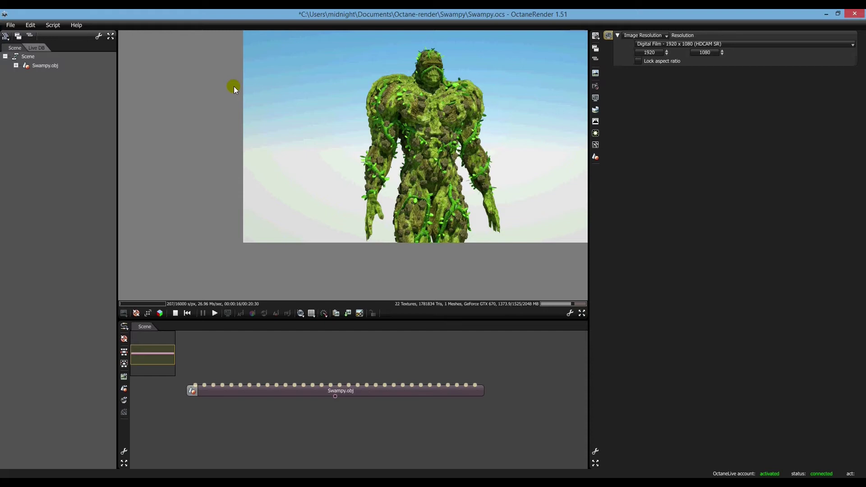
Move the camera in to a close-up of the creature's head and shoulders.
left_click_drag(234, 88, 128, 125)
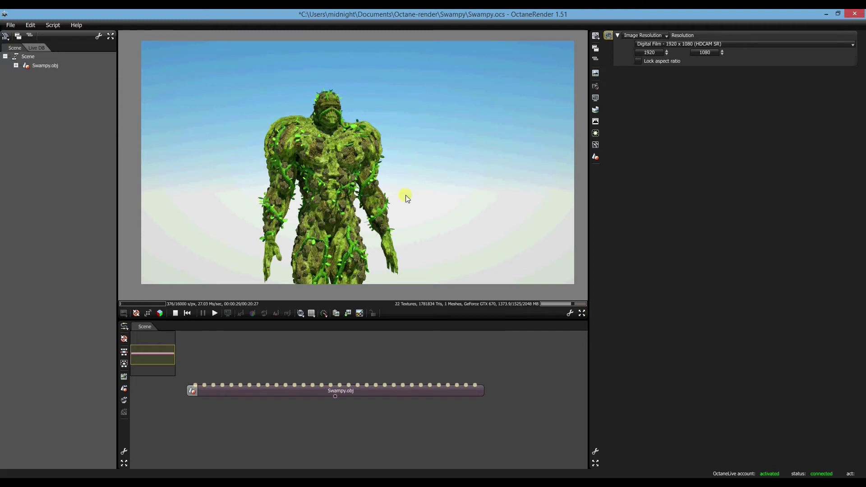
left_click_drag(409, 196, 427, 153)
scroll(428, 154, "up", 5)
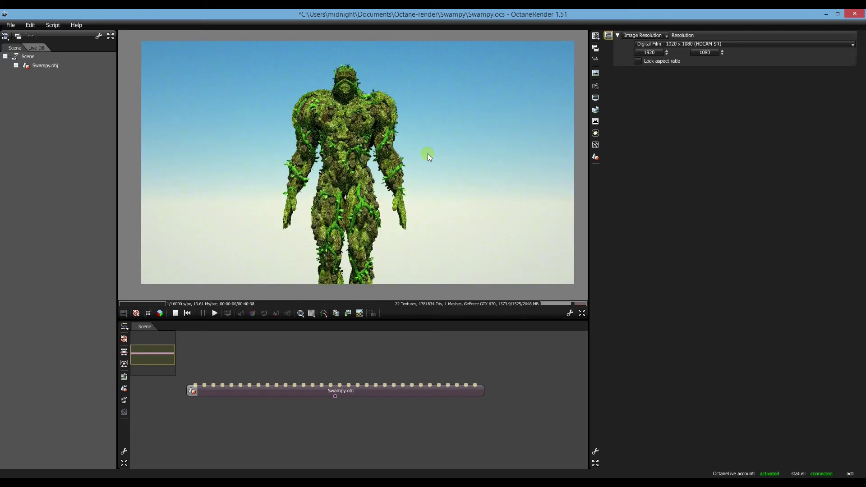
scroll(428, 153, "up", 3)
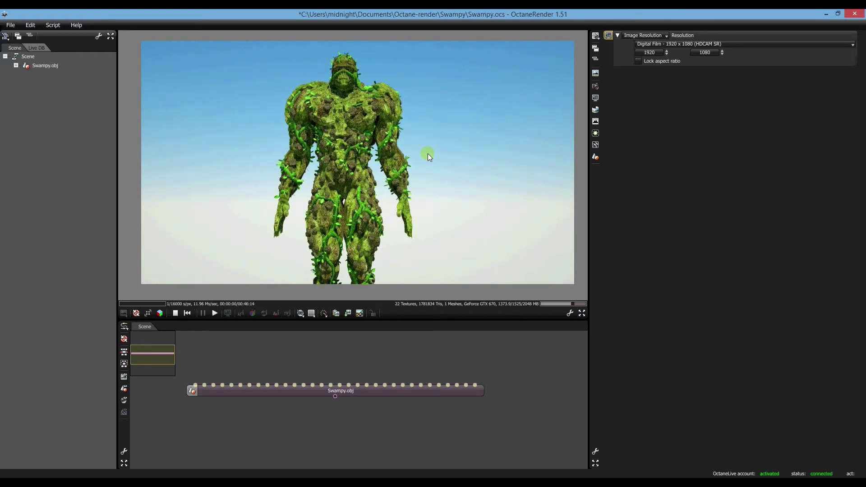
scroll(429, 155, "down", 3)
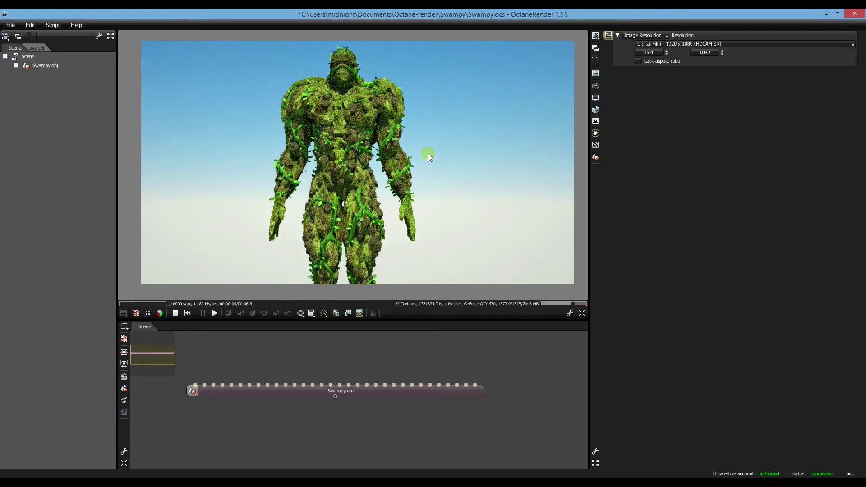
left_click_drag(447, 140, 446, 138)
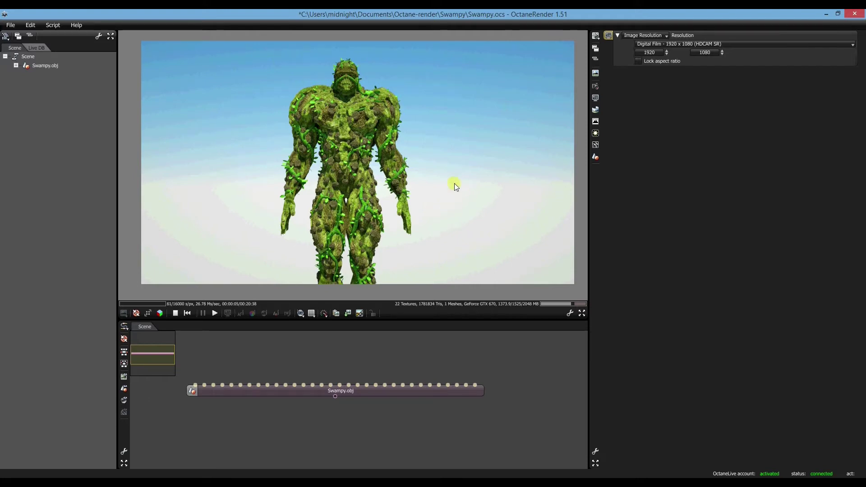
left_click_drag(453, 183, 454, 187)
right_click_drag(454, 186, 510, 56)
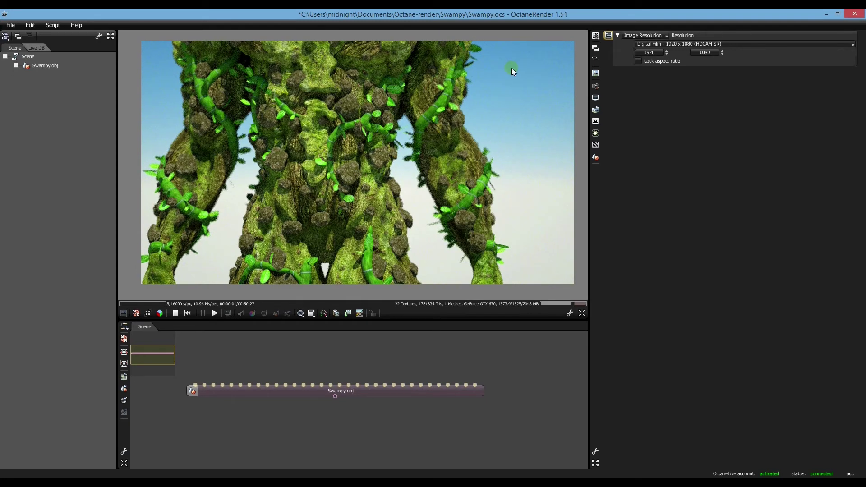
left_click_drag(513, 68, 525, 224)
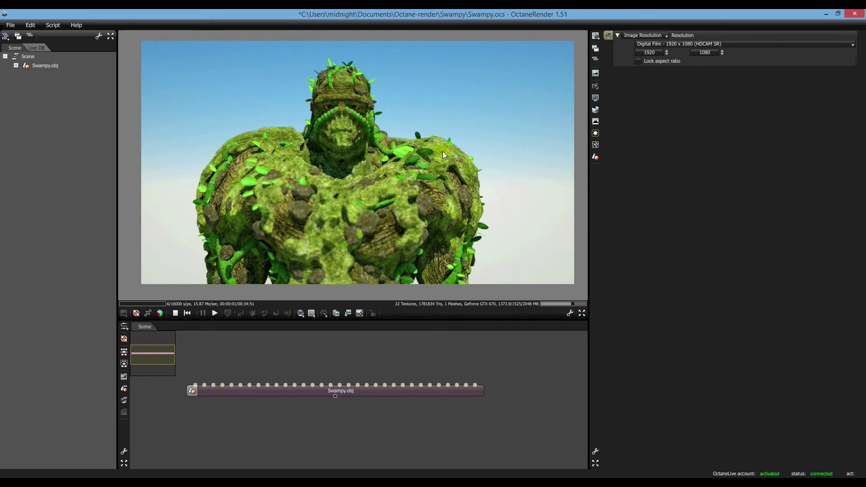
Try a picked camera target, undo it, and orbit to a low frontal head view.
scroll(442, 151, "up", 5)
mouse_move(467, 97)
left_mouse_down()
mouse_move(452, 90)
mouse_move(479, 101)
mouse_move(466, 102)
left_mouse_up()
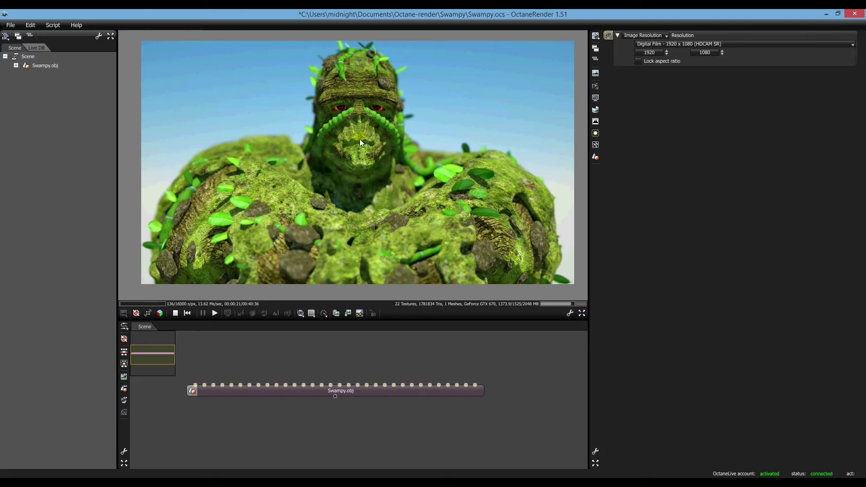
left_click(289, 315)
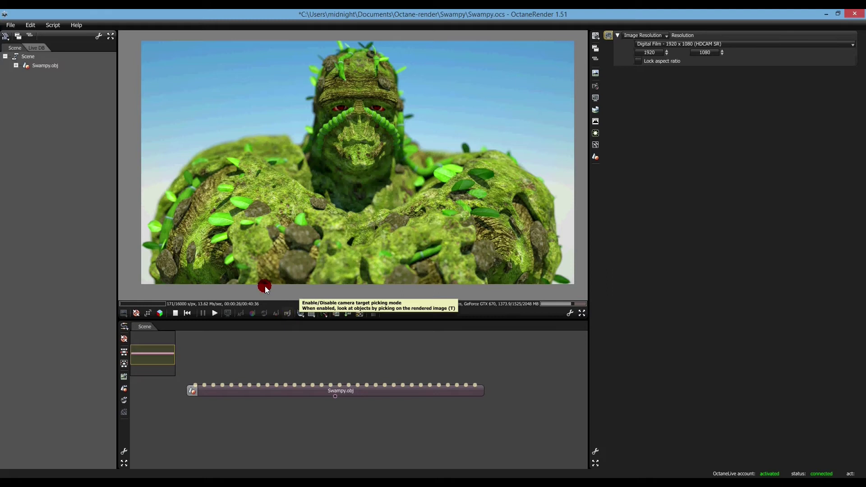
left_click(177, 242)
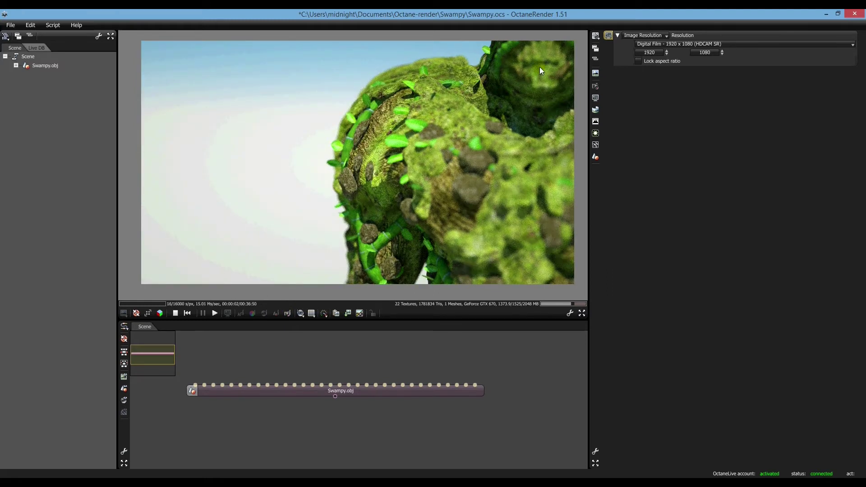
key("ctrl+z")
key("ctrl+z")
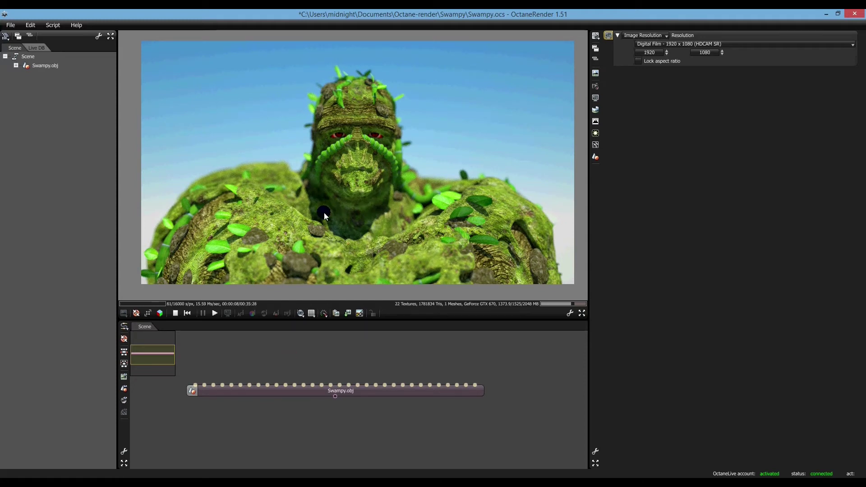
left_click_drag(324, 213, 327, 197)
Choose Save Render as Portable Network Graphics 16bpc.
left_click(357, 395)
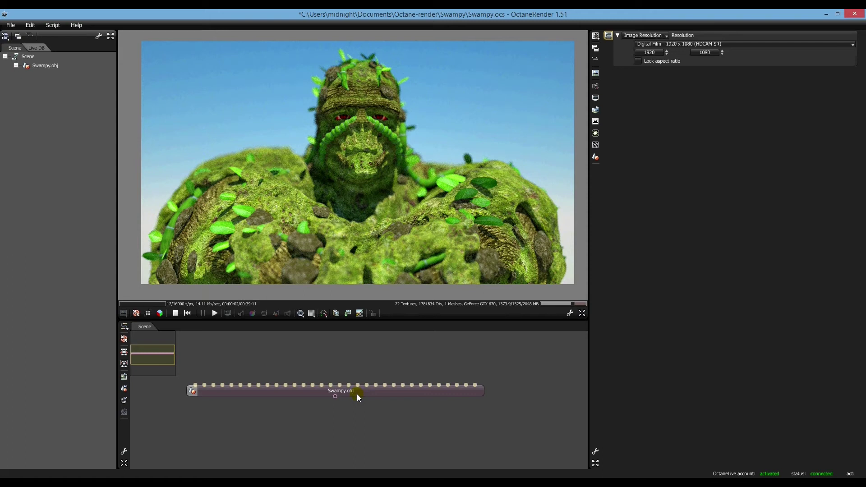
left_click(348, 315)
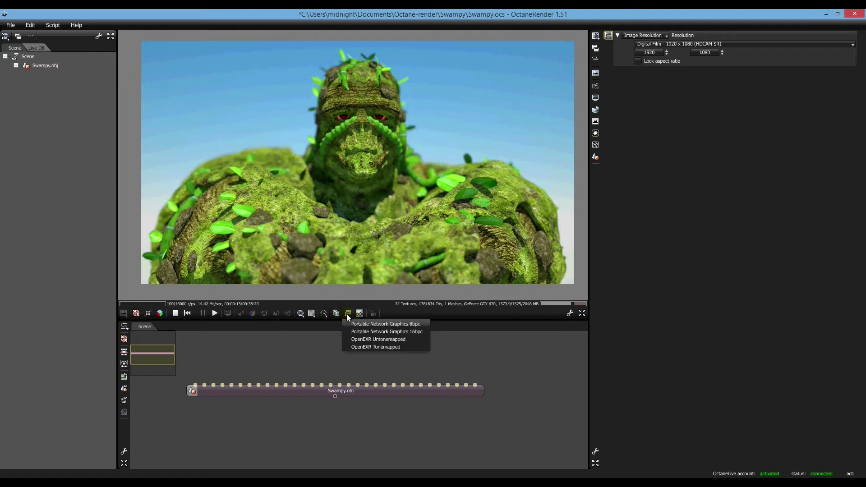
left_click(384, 332)
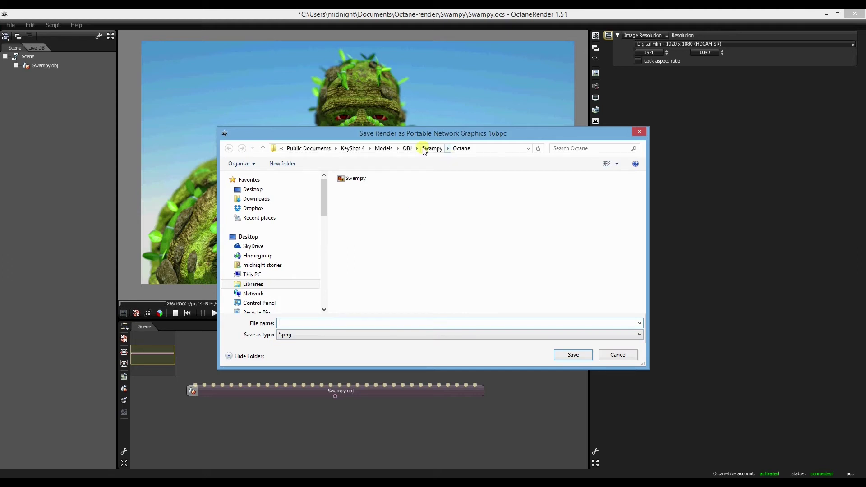
Browse to the Swampy folder under Documents > Octane-render.
left_click(301, 147)
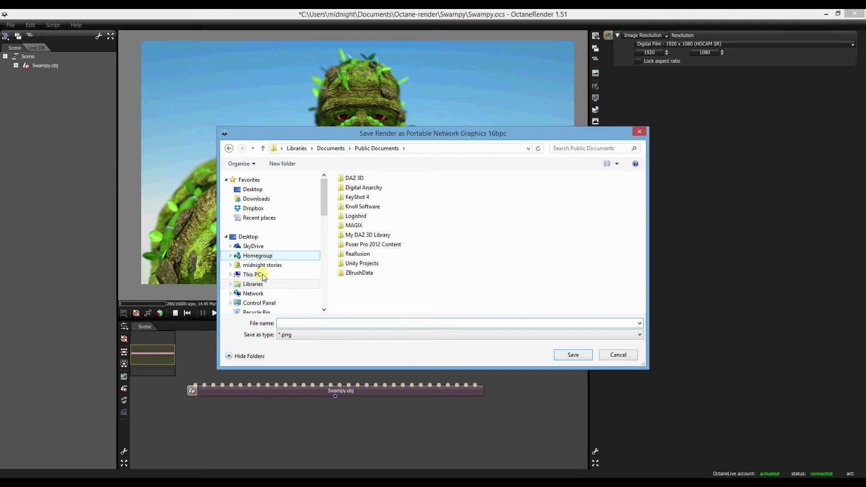
left_click(255, 284)
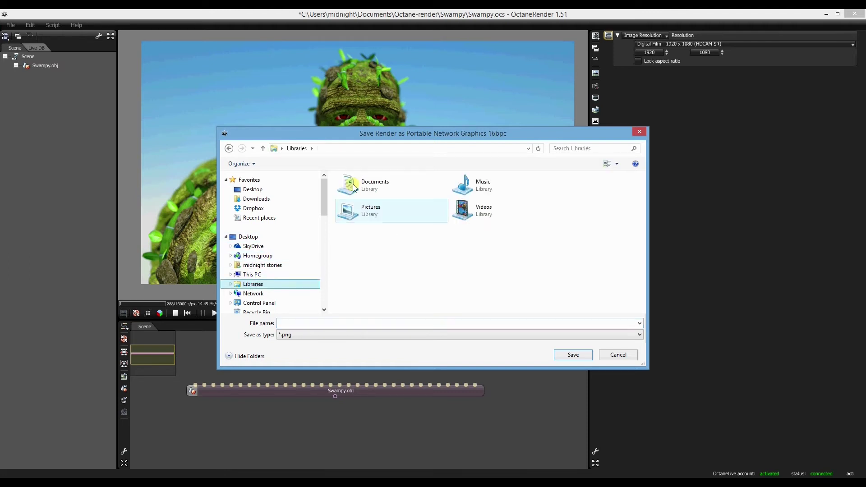
left_click(354, 187)
double_click(354, 188)
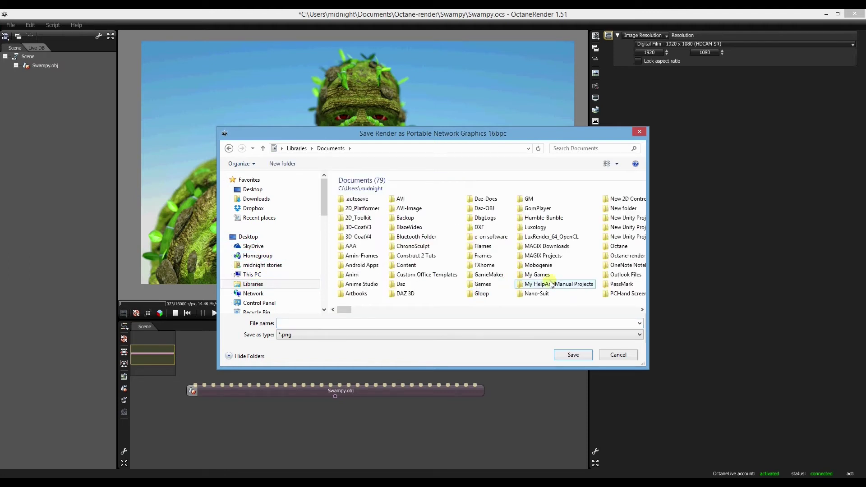
left_click(624, 256)
scroll(624, 256, "down", 3)
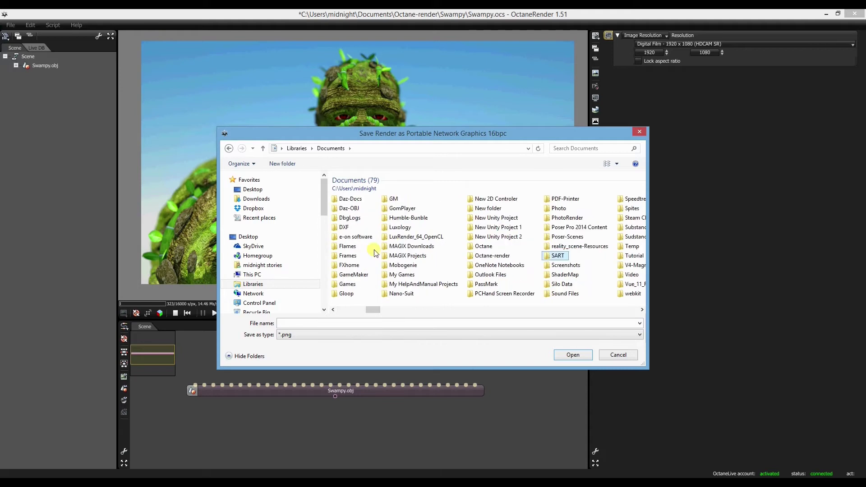
left_click(499, 256)
double_click(499, 256)
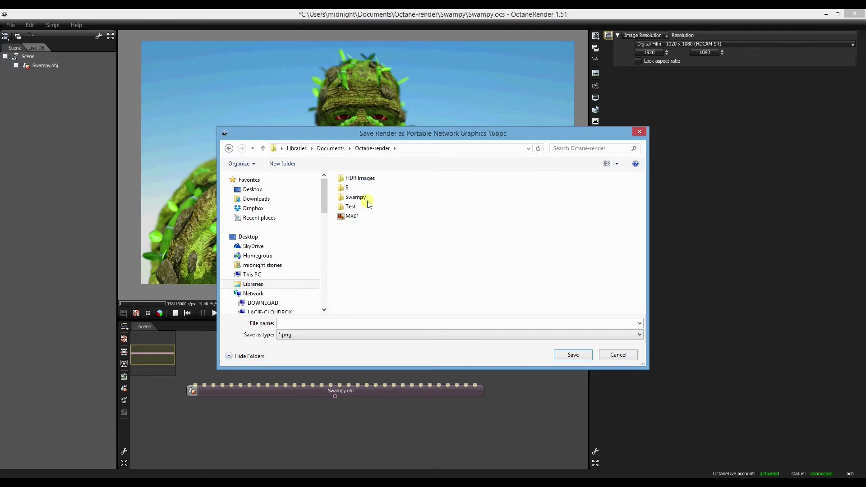
double_click(350, 197)
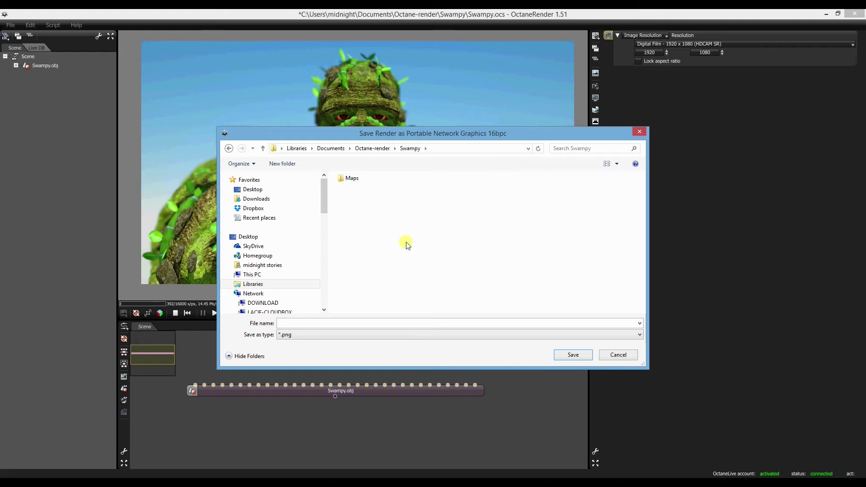
Name the image 'Test' and save it.
left_click(303, 323)
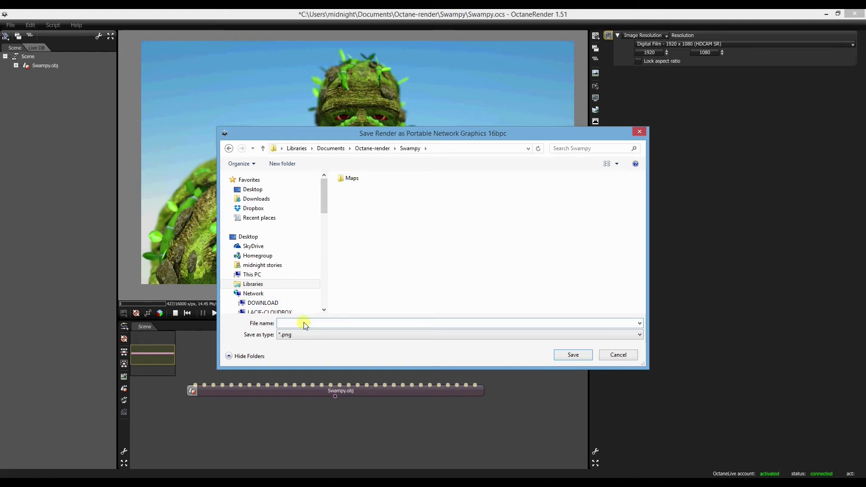
type("Test")
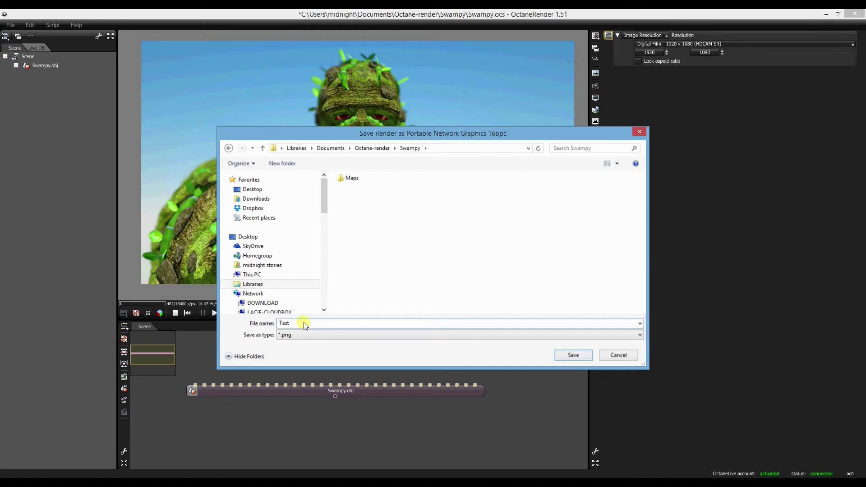
key("Return")
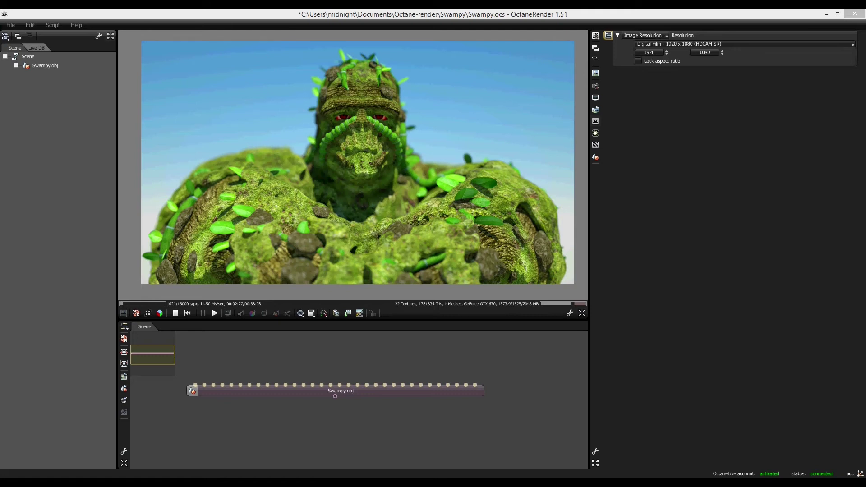
Open the saved Test render from the Swampy folder and view it at actual size.
left_click_drag(865, 61, 653, 44)
left_click(648, 166)
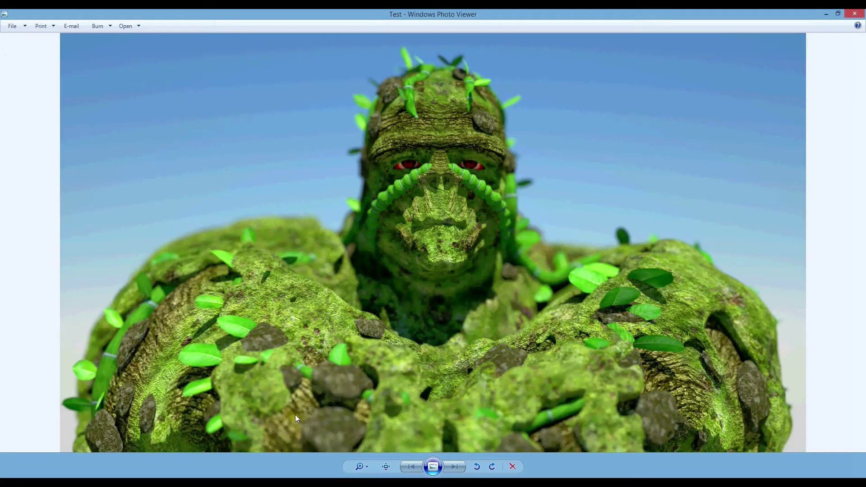
left_click(385, 467)
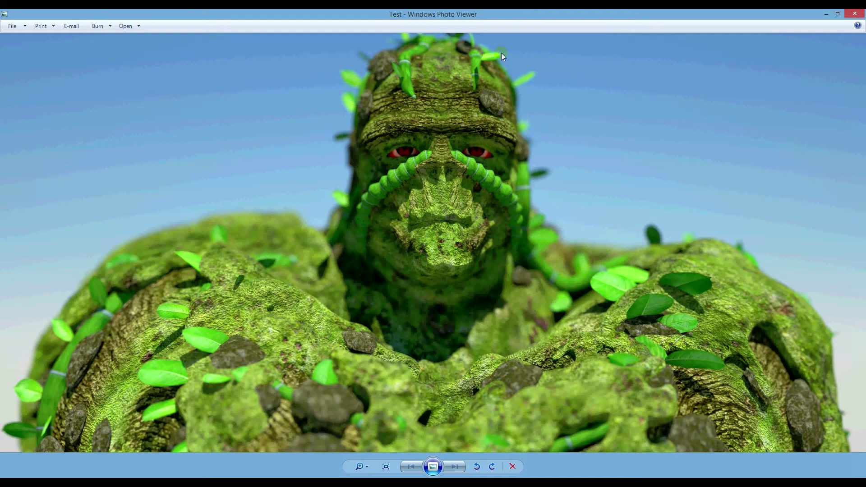
Close Photo Viewer and switch from the Swampy folder back to OctaneRender.
left_click(854, 16)
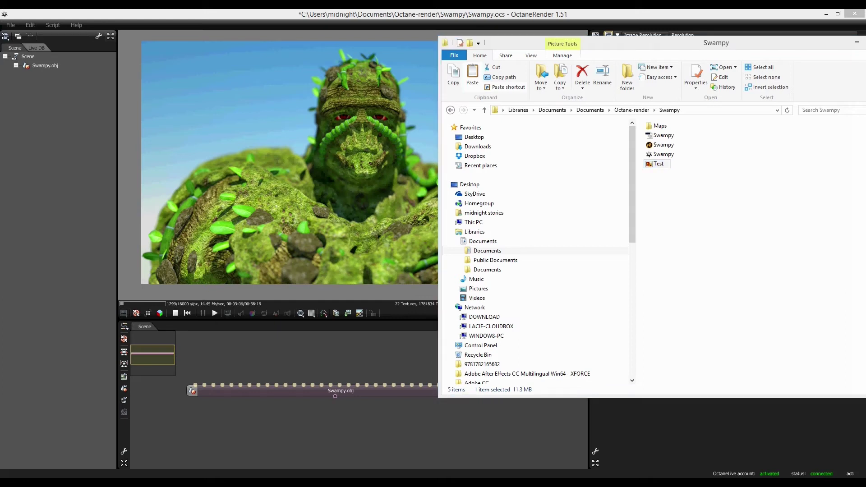
key("alt+Tab")
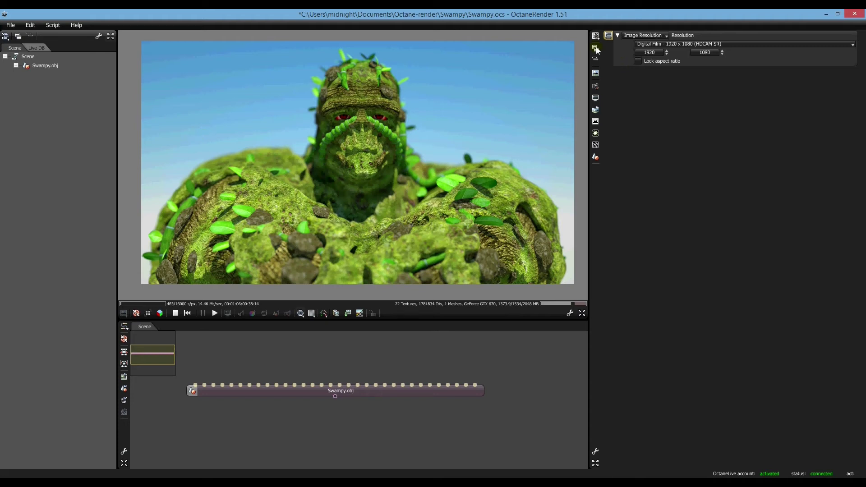
In the Direct Lighting kernel settings, try Alpha Channel enabled, then disable it to restore the sky.
left_click(595, 145)
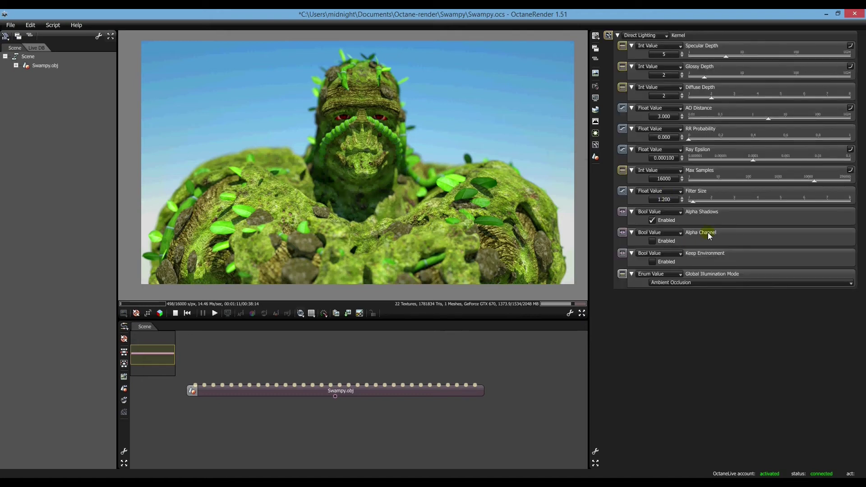
left_click(653, 240)
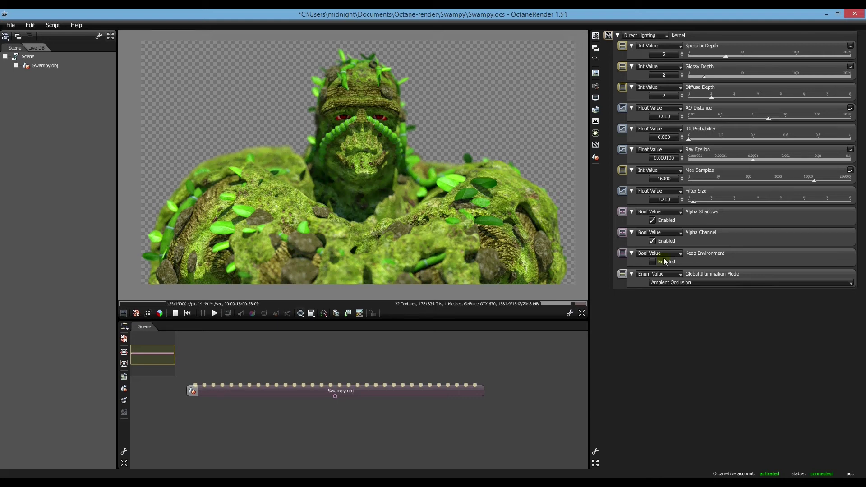
left_click(652, 241)
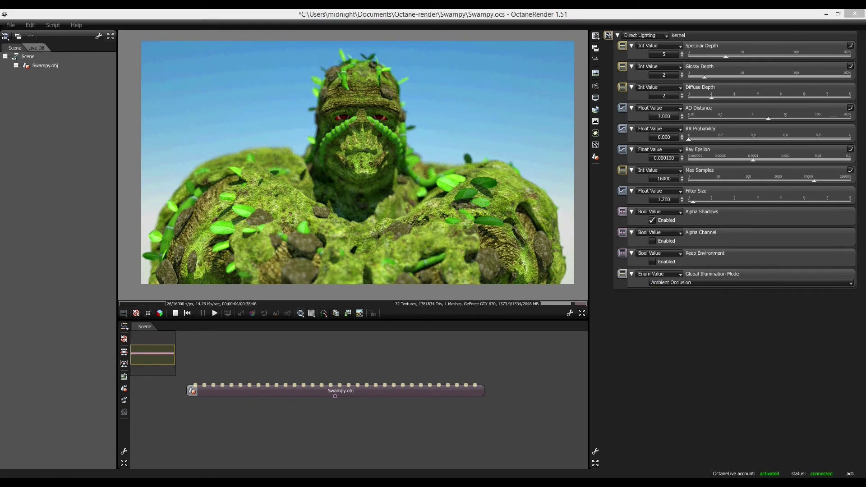
left_click(572, 128)
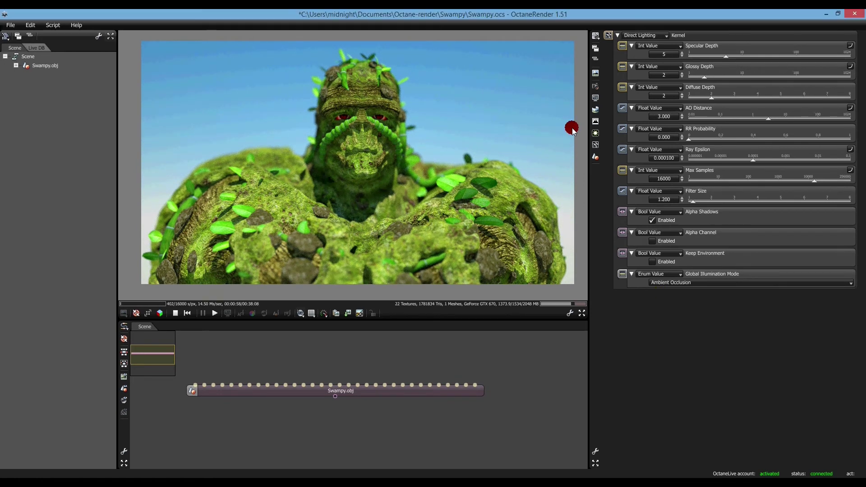
In the camera imager settings, keep exposure at 1 and raise gamma to 0.979.
left_click(596, 122)
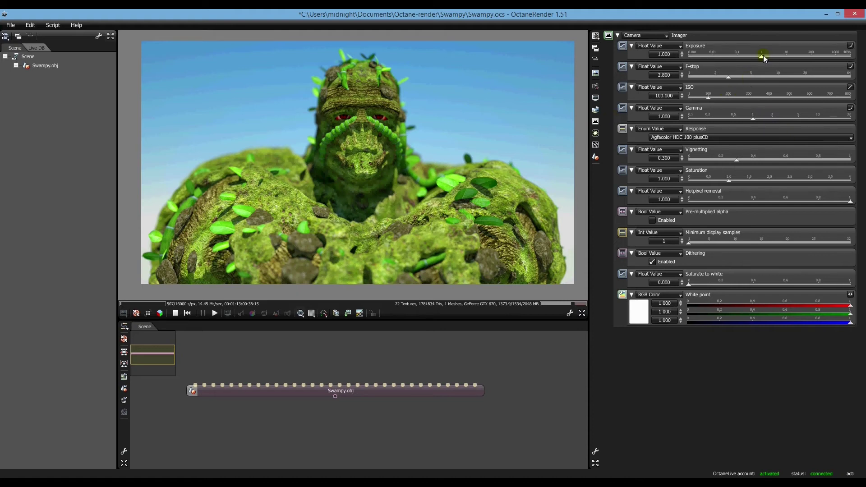
mouse_move(763, 56)
left_mouse_down()
mouse_move(772, 54)
mouse_move(758, 55)
left_mouse_up()
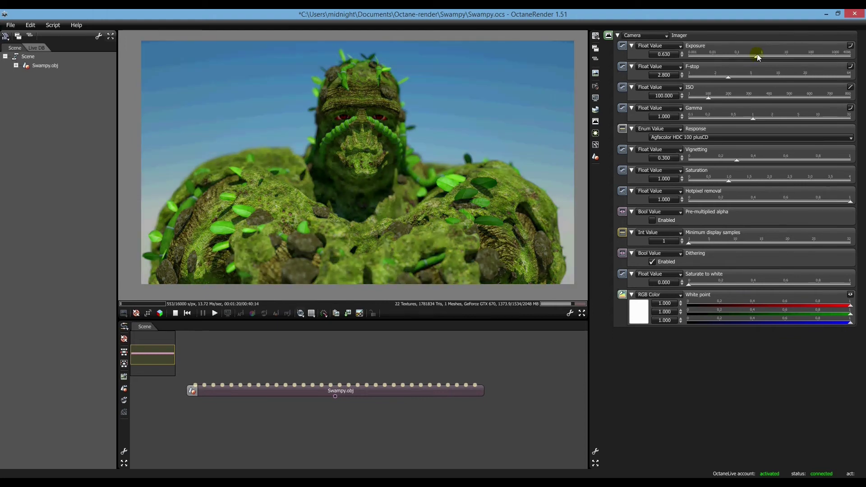
double_click(671, 55)
key("Return")
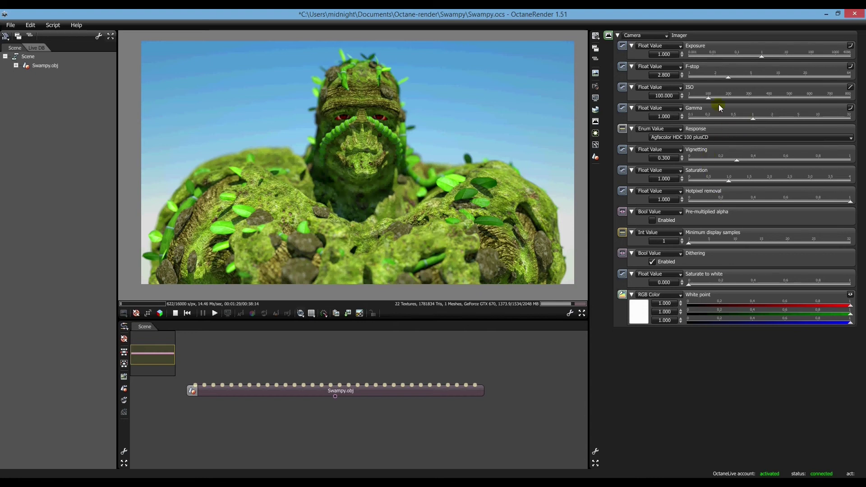
mouse_move(752, 117)
left_mouse_down()
mouse_move(773, 118)
mouse_move(752, 118)
left_mouse_up()
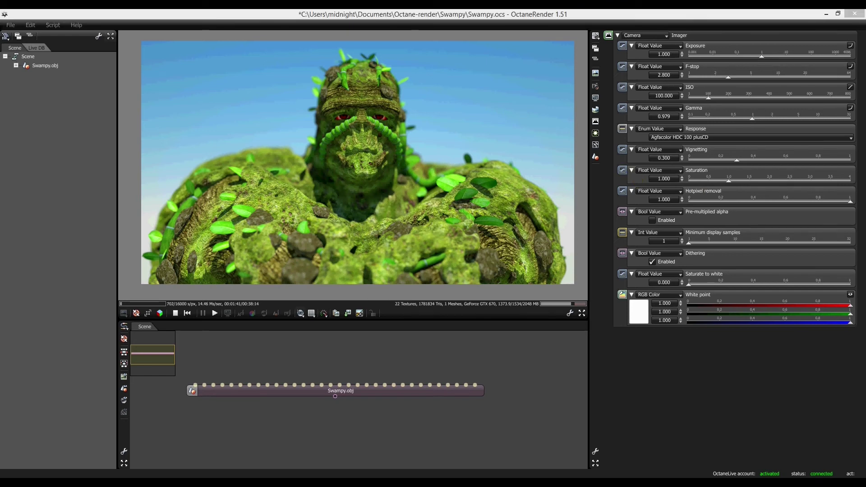
left_click(565, 105)
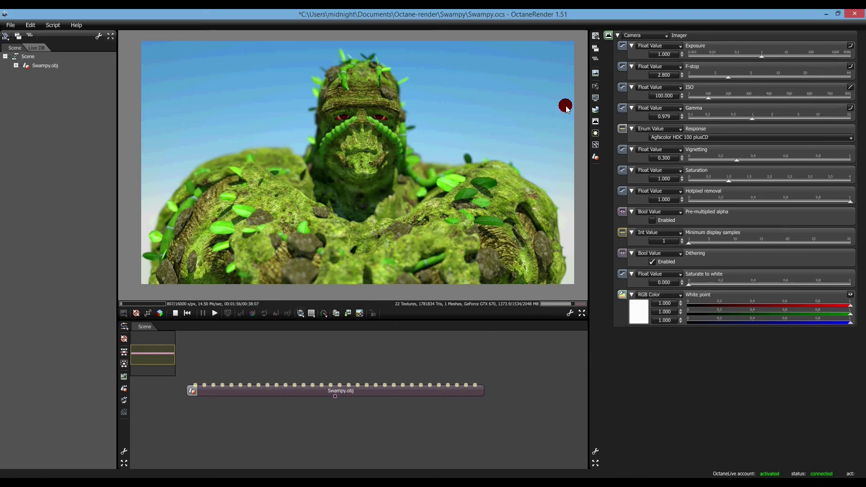
Enable post-processing with bloom power reset to 1 and glare power lowered to 0.830.
left_click(596, 134)
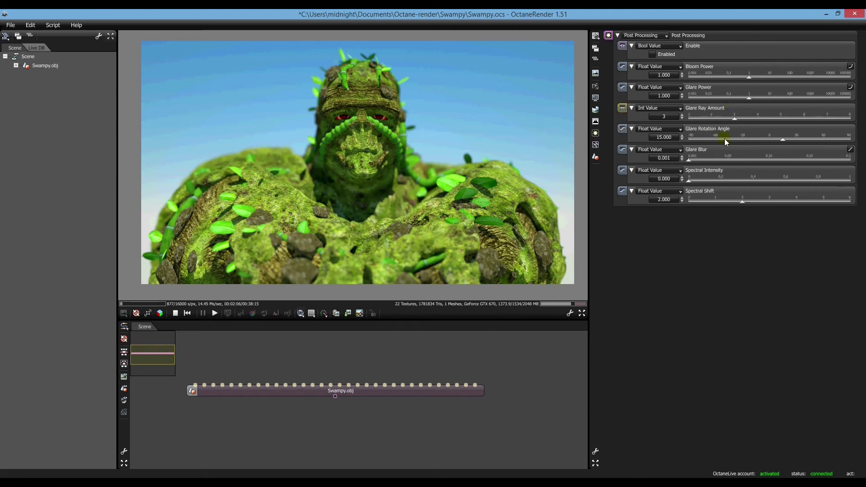
left_click(652, 54)
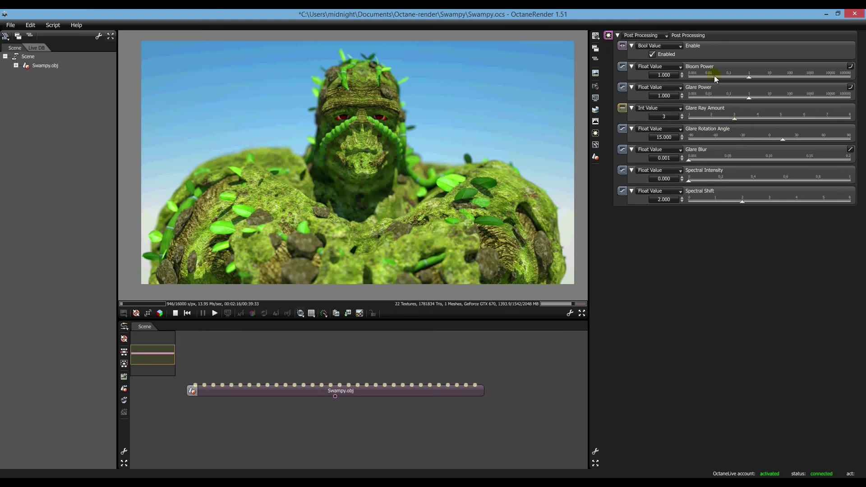
mouse_move(748, 77)
left_mouse_down()
mouse_move(813, 79)
mouse_move(752, 81)
left_mouse_up()
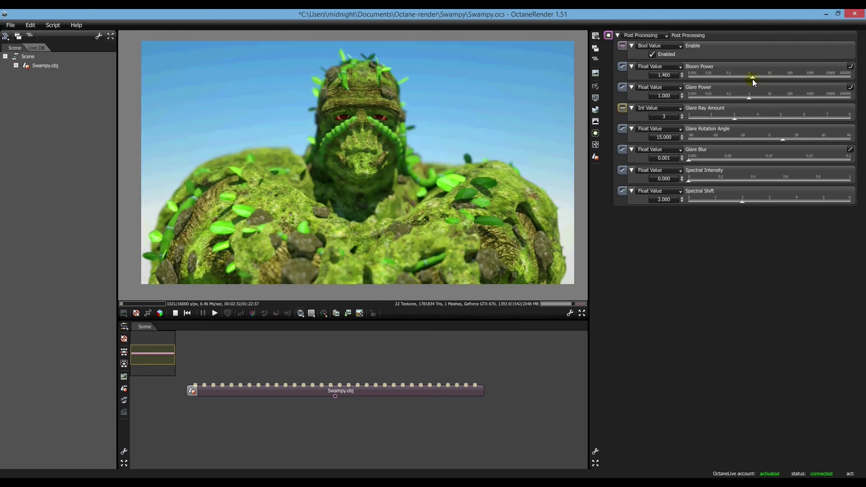
left_click(662, 75)
type("1")
key("Return")
mouse_move(749, 98)
left_mouse_down()
mouse_move(772, 96)
mouse_move(747, 97)
left_mouse_up()
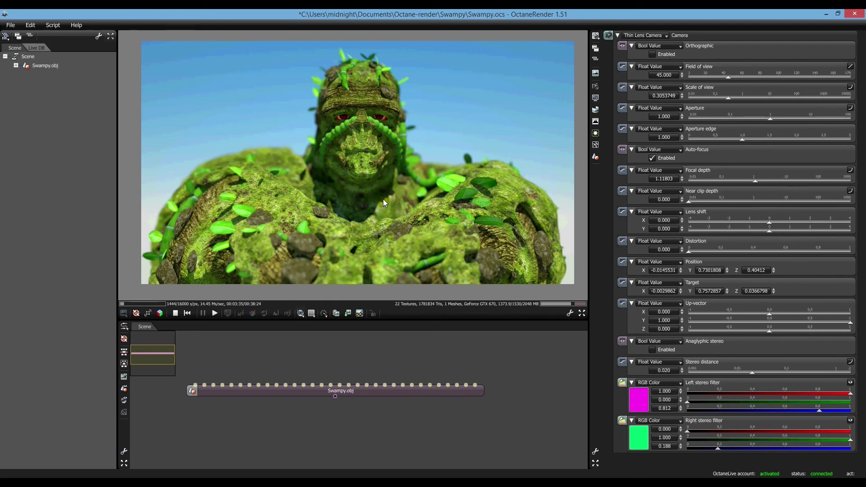
Dolly the camera back and pan down to frame the creature's whole upper body.
scroll(397, 175, "down", 5)
scroll(397, 176, "down", 8)
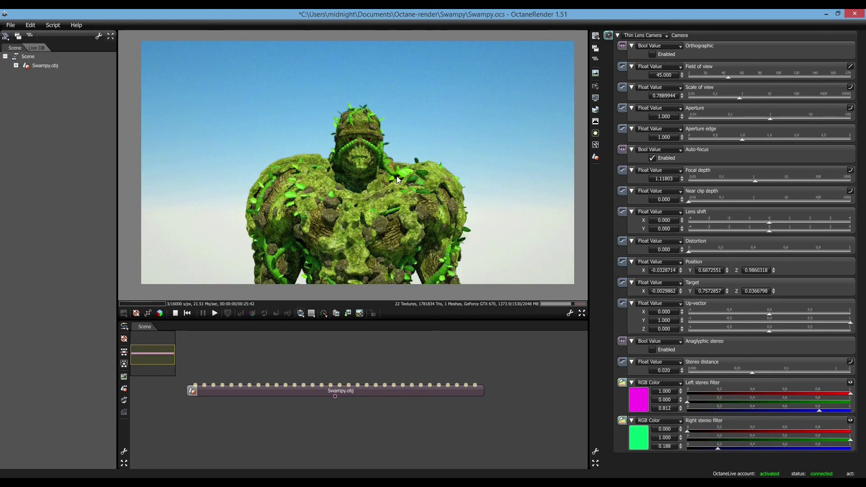
scroll(414, 168, "down", 2)
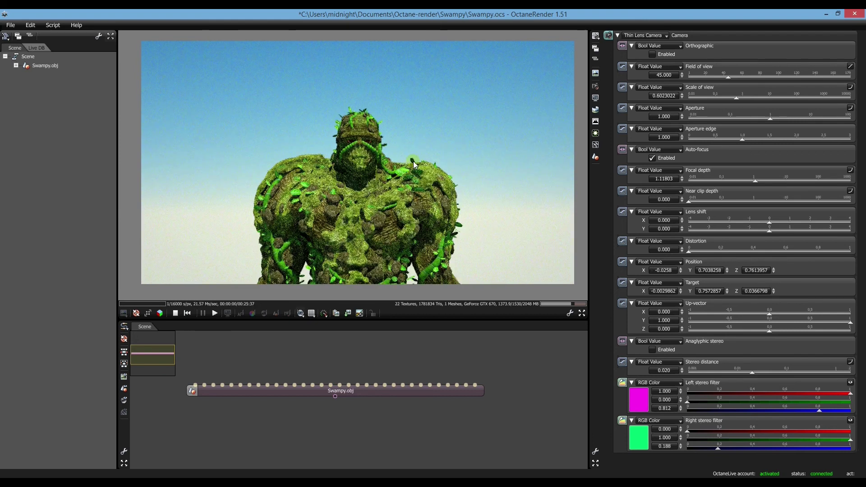
right_click_drag(448, 168, 440, 135)
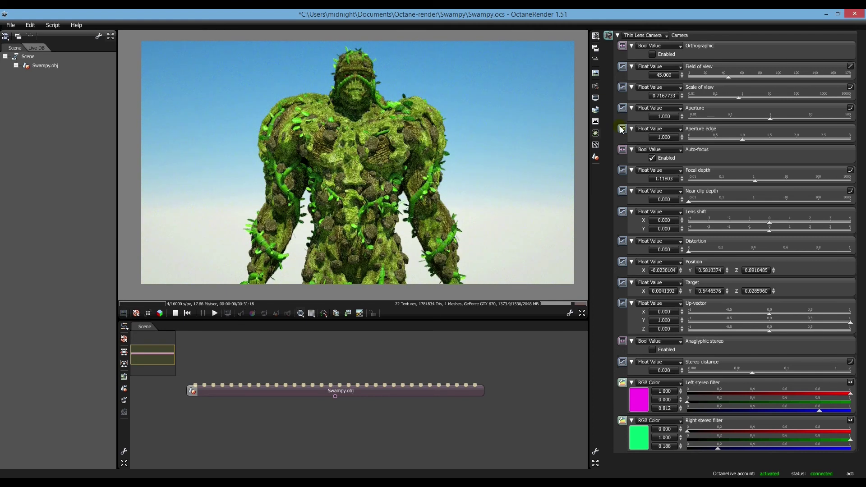
Switch the environment from Daylight to a plain white Texture Environment.
left_click(596, 110)
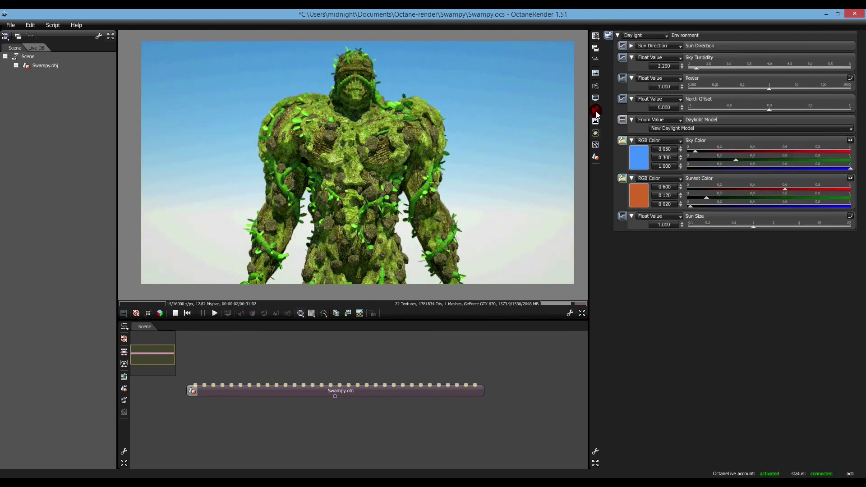
left_click(650, 35)
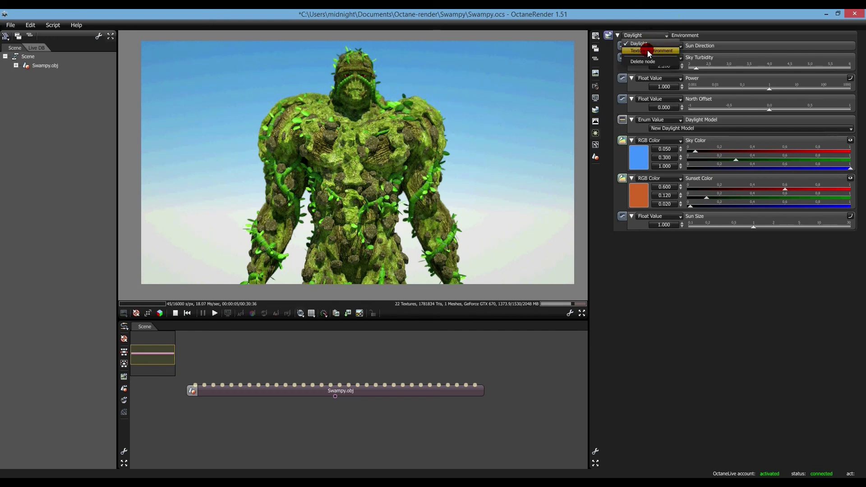
left_click(648, 50)
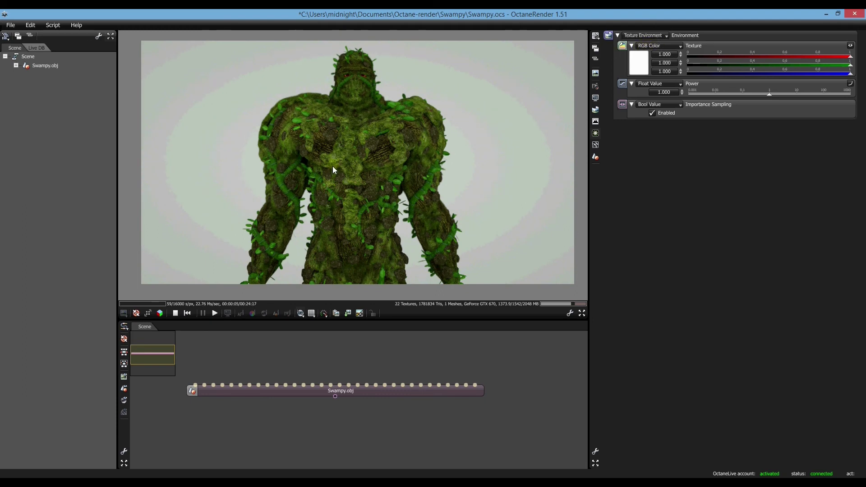
Zoom out and pan so the creature's full body fits the render, head to feet.
scroll(364, 174, "down", 5)
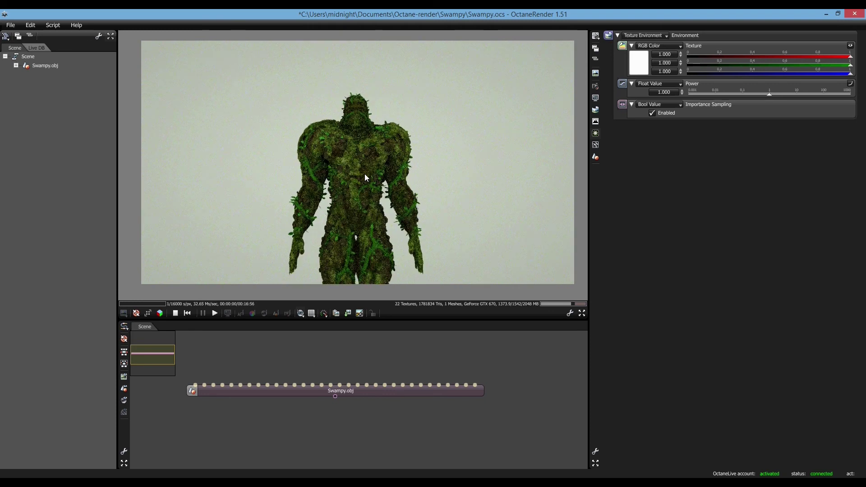
left_click_drag(458, 212, 453, 166)
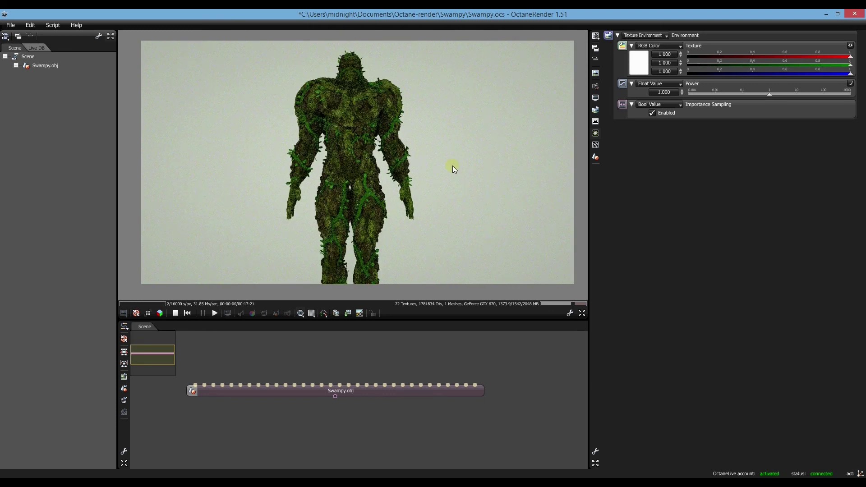
scroll(446, 172, "down", 2)
right_click_drag(444, 172, 445, 150)
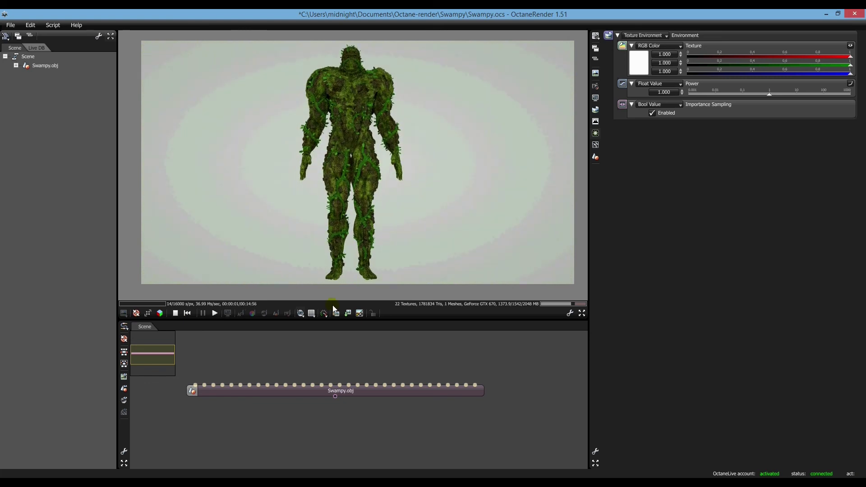
Switch the render to Clay mode so the creature appears as untextured grey.
left_click(300, 313)
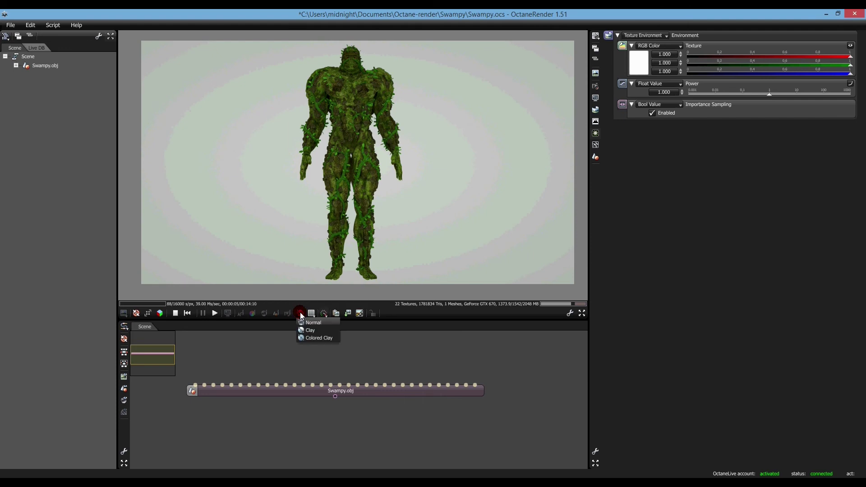
left_click(310, 331)
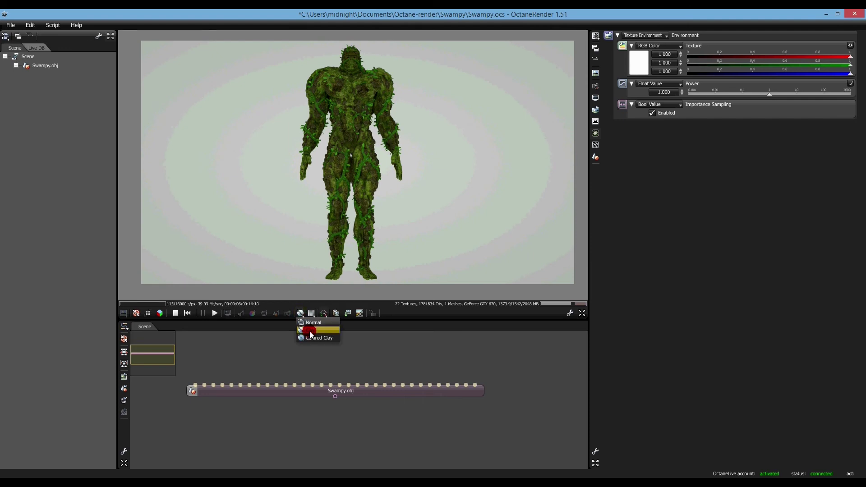
left_click(437, 193)
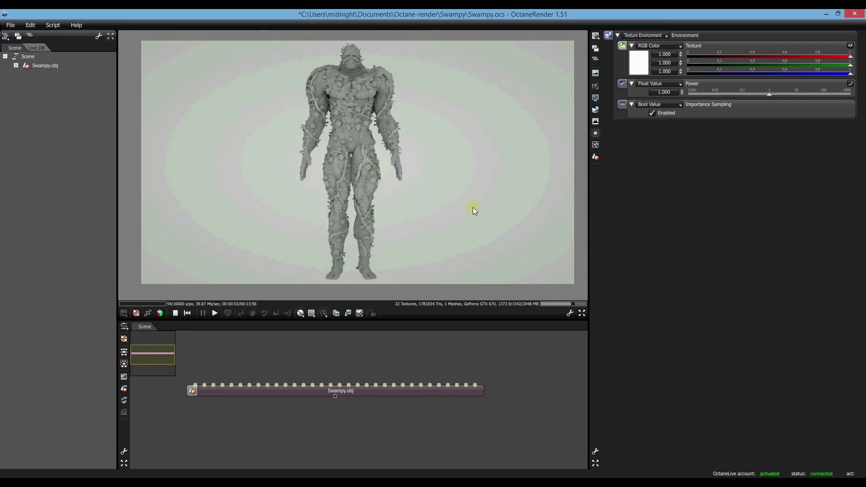
Orbit and zoom the viewport to inspect the clay model's geometry.
mouse_move(449, 168)
left_mouse_down()
mouse_move(485, 160)
mouse_move(442, 165)
left_mouse_up()
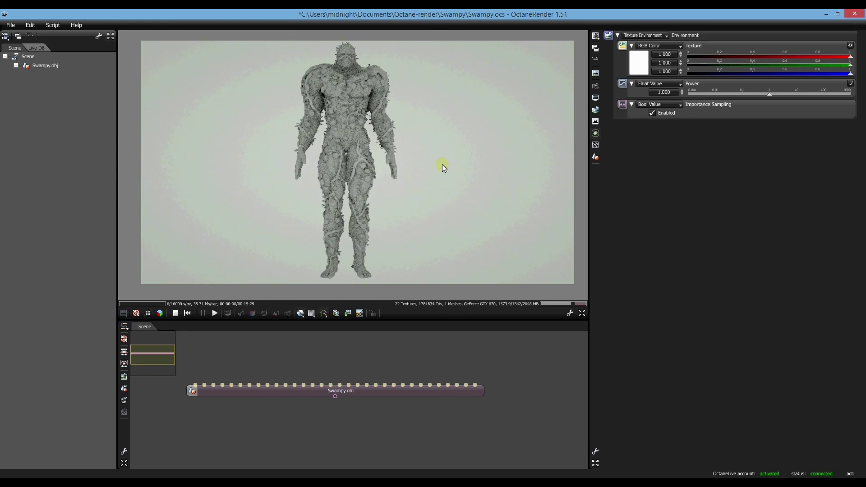
scroll(416, 176, "up", 5)
scroll(413, 173, "up", 4)
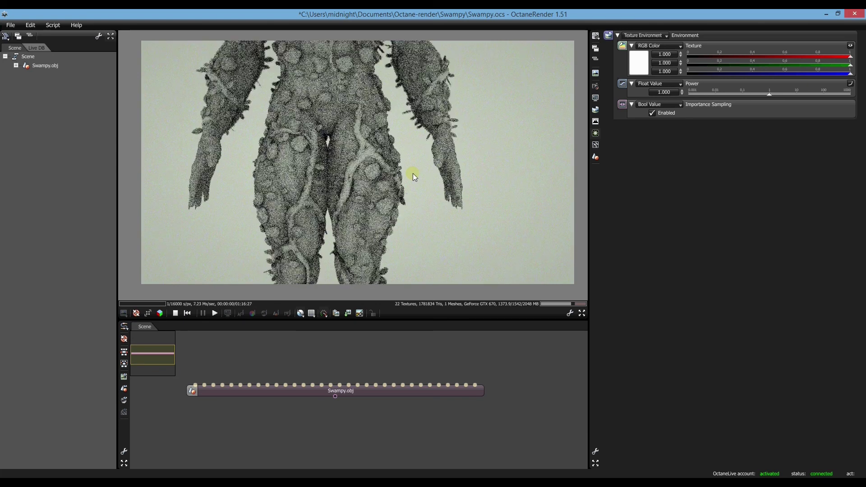
scroll(412, 174, "up", 4)
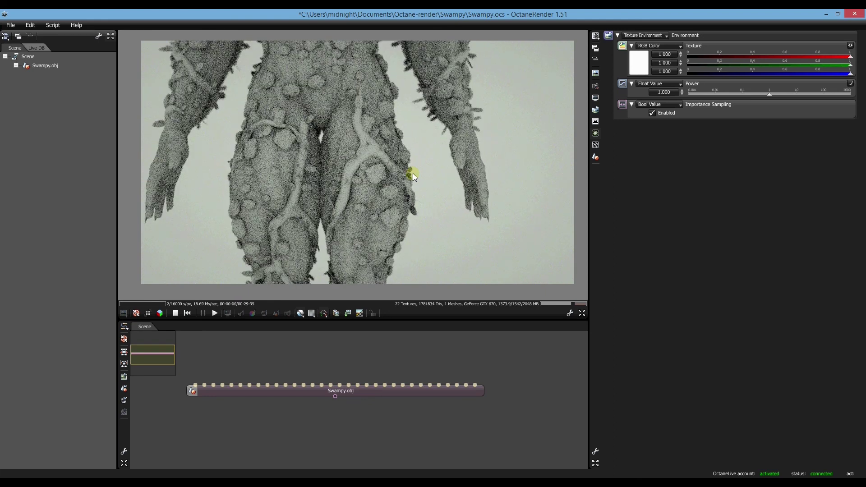
scroll(417, 185, "up", 3)
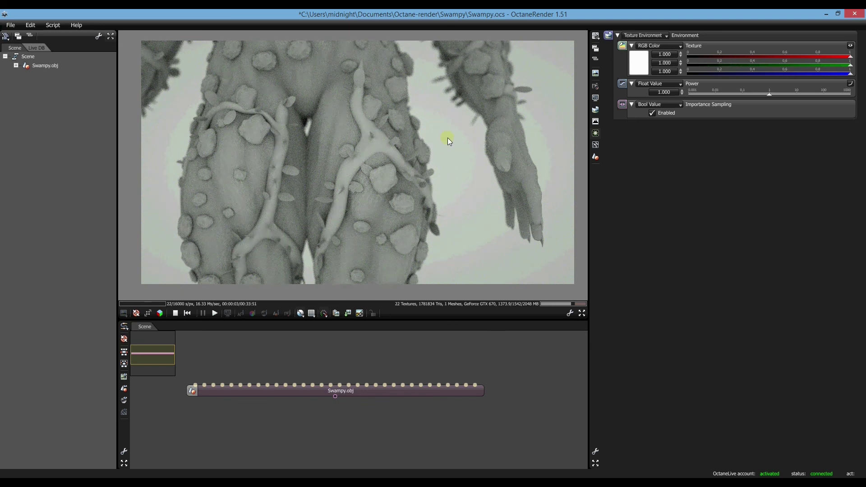
scroll(448, 137, "down", 3)
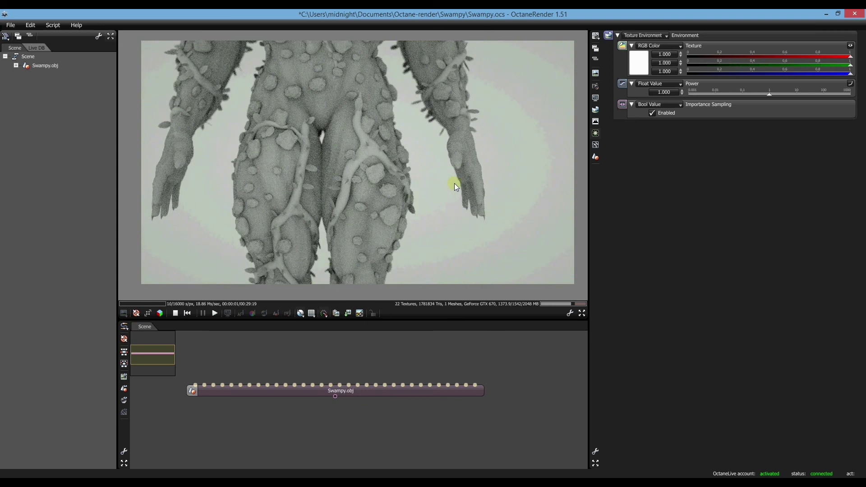
scroll(441, 209, "down", 3)
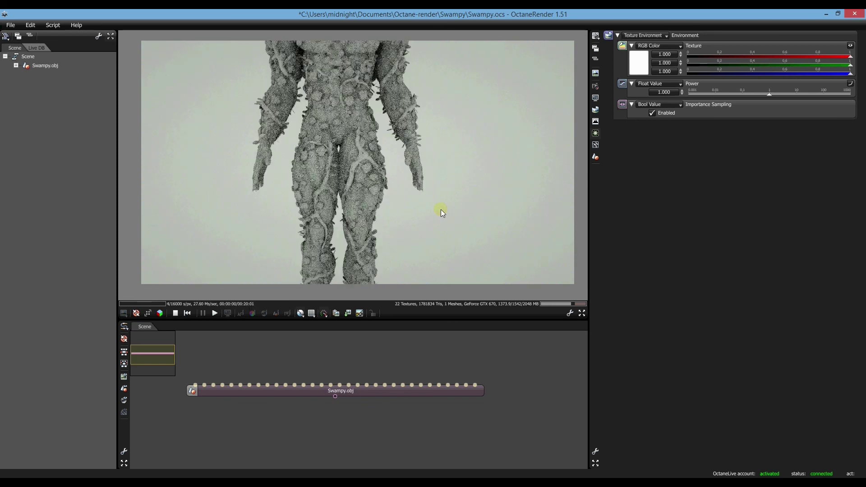
scroll(442, 210, "down", 4)
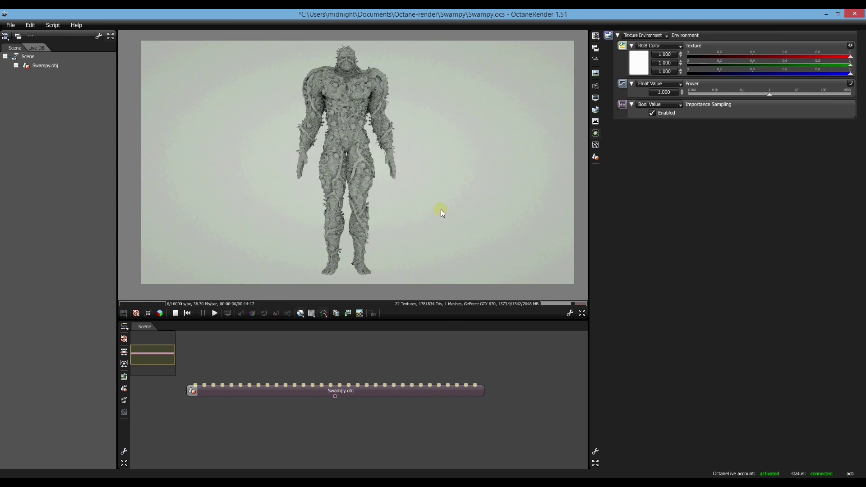
scroll(440, 209, "down", 1)
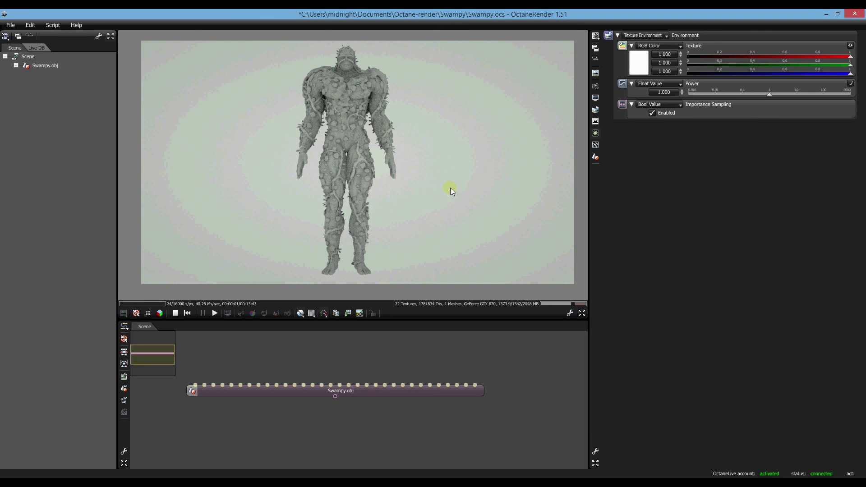
left_click(348, 317)
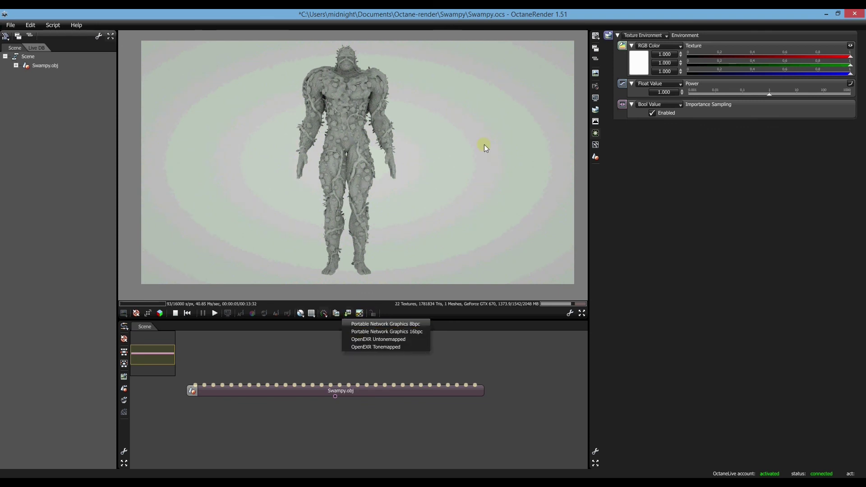
left_click_drag(439, 68, 76, 111)
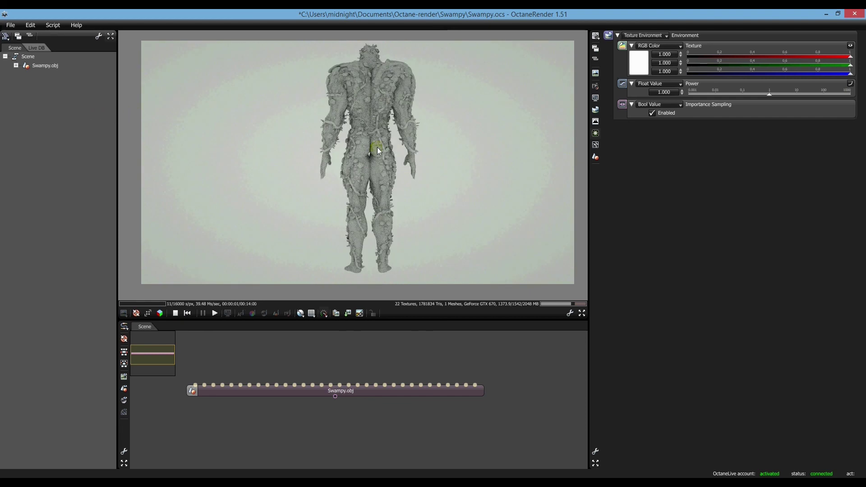
left_click_drag(316, 151, 454, 175)
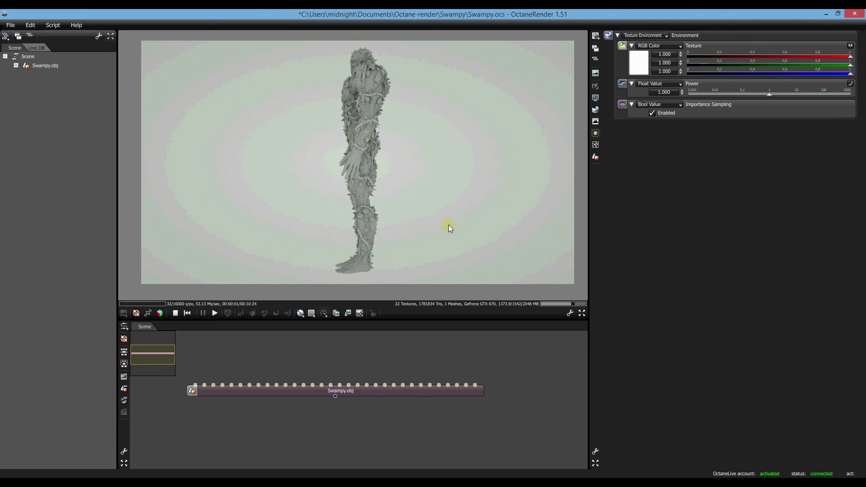
left_click_drag(427, 154, 516, 134)
left_click_drag(427, 149, 475, 137)
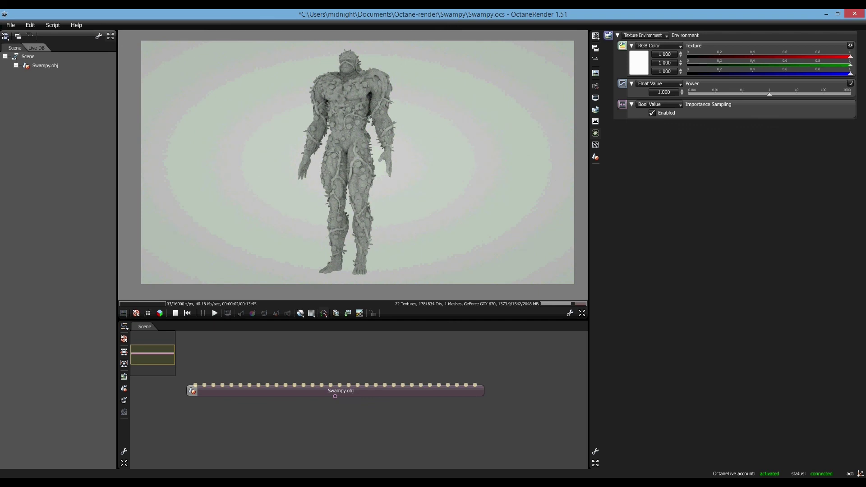
left_click_drag(417, 151, 464, 159)
left_click_drag(261, 113, 260, 130)
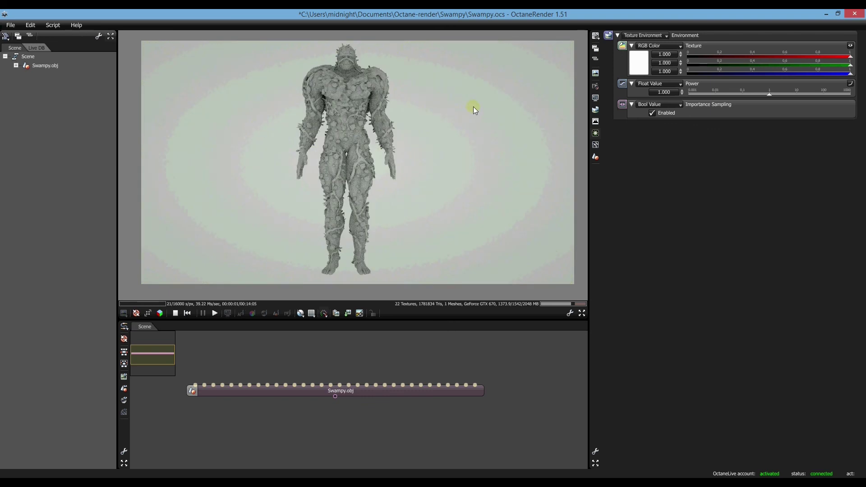
left_click_drag(472, 111, 477, 110)
left_click_drag(410, 224, 407, 224)
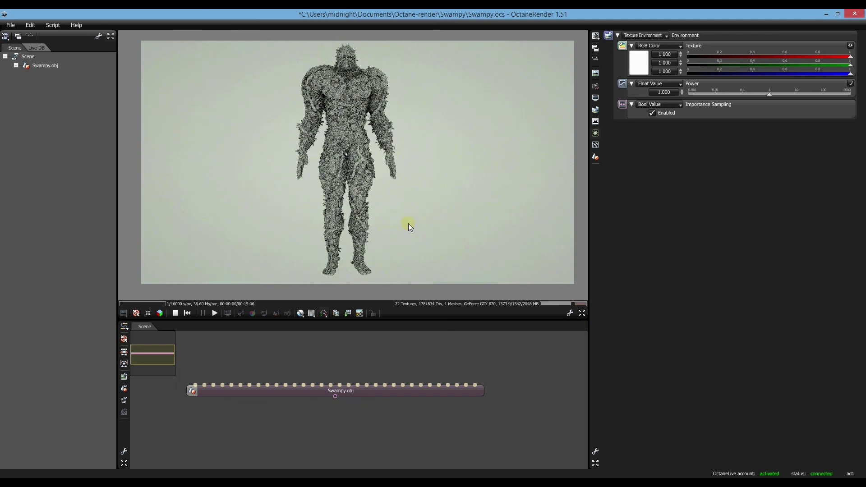